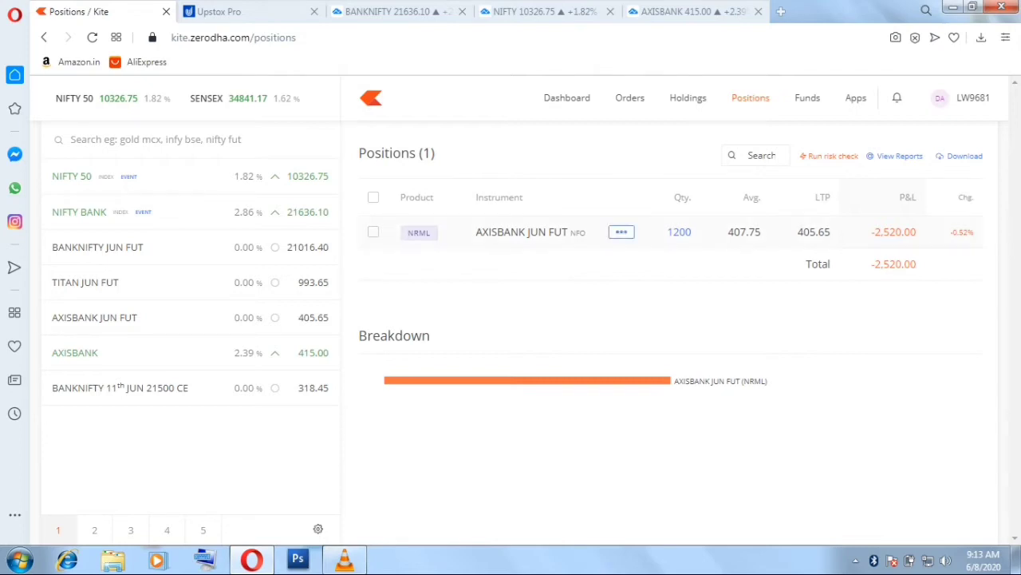
- Select the AXISBANK JUN FUT position in Kite, preview its exit order, and close the dialog without exiting
{"action": "left_click", "coordinate": [374, 232]}
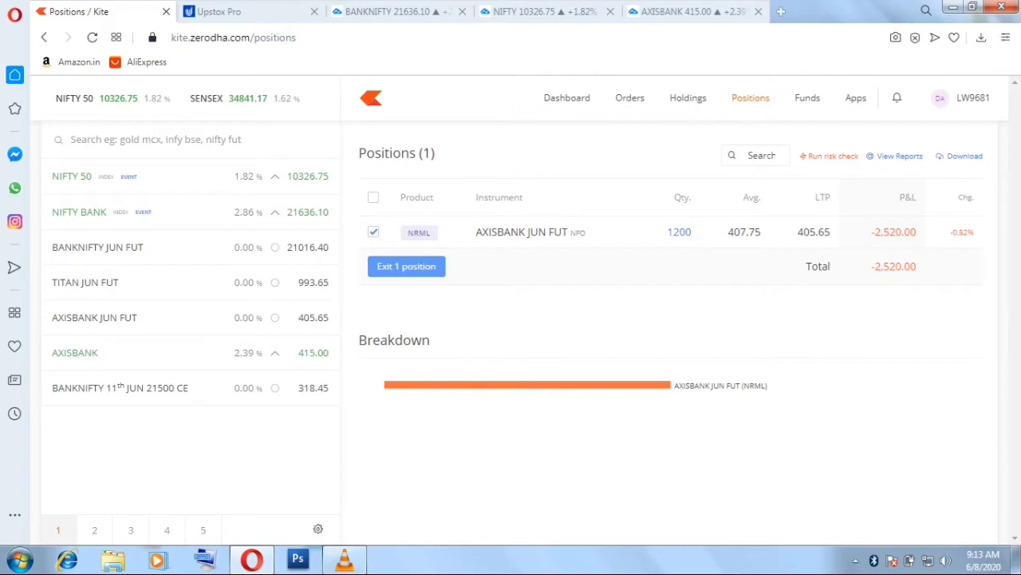
{"action": "left_click", "coordinate": [406, 266]}
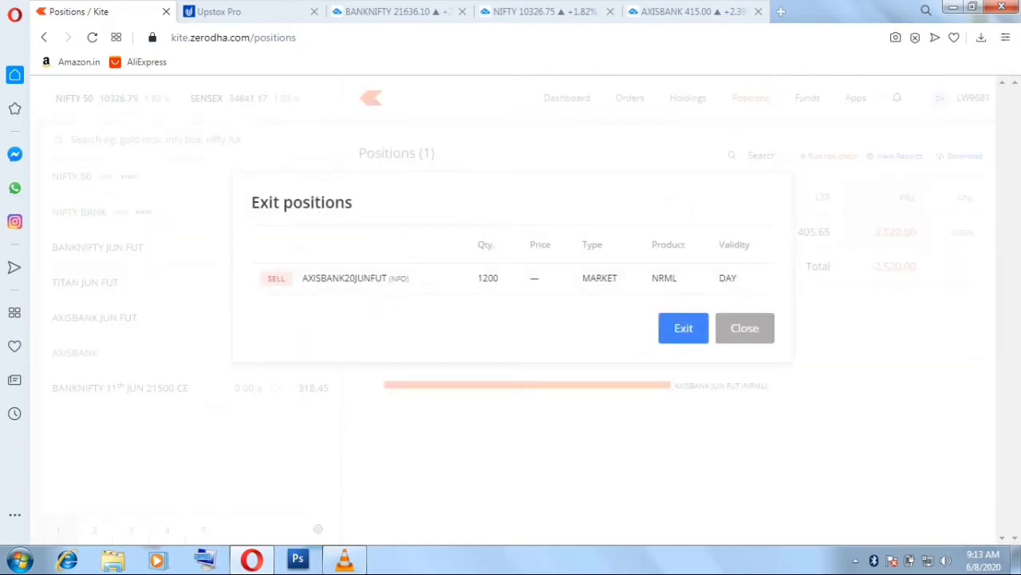
{"action": "left_click", "coordinate": [744, 328]}
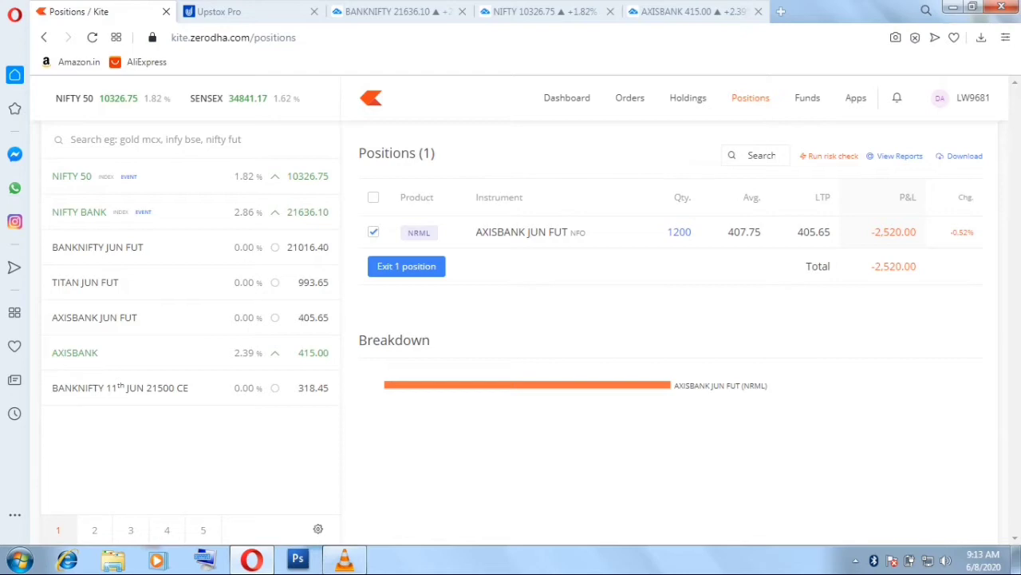
- Switch to Upstox Pro, deselect both open positions, and check the BANKNIFTY 15-minute chart in TradingView
{"action": "key", "text": "ctrl+Tab"}
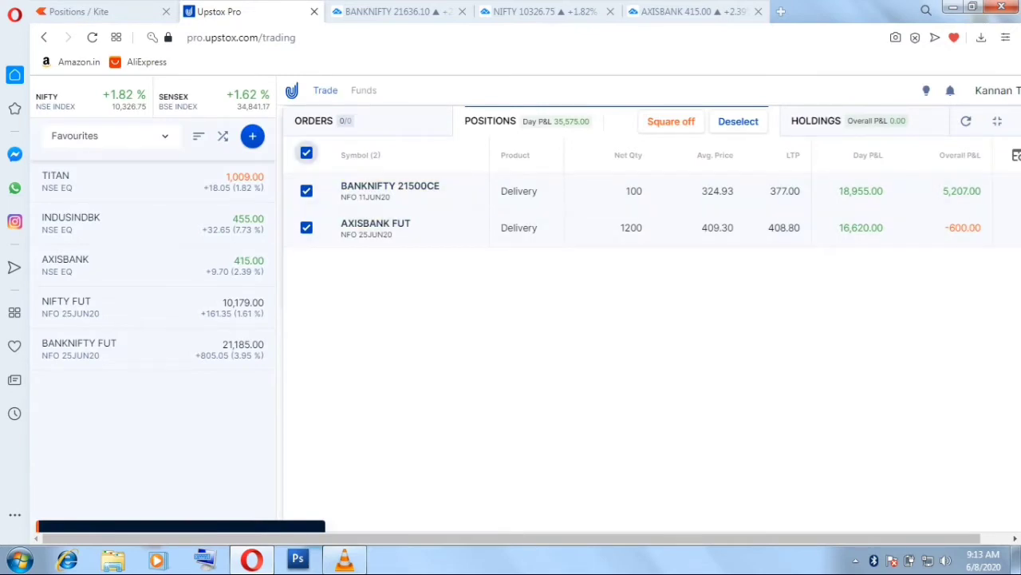
{"action": "left_click", "coordinate": [307, 152]}
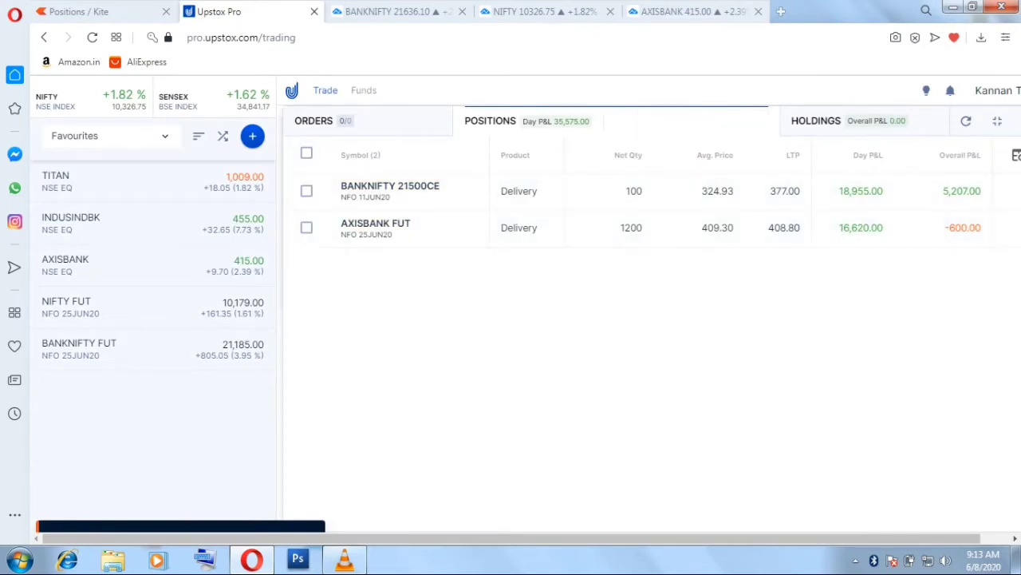
{"action": "left_click_drag", "start_coordinate": [511, 539], "coordinate": [541, 539]}
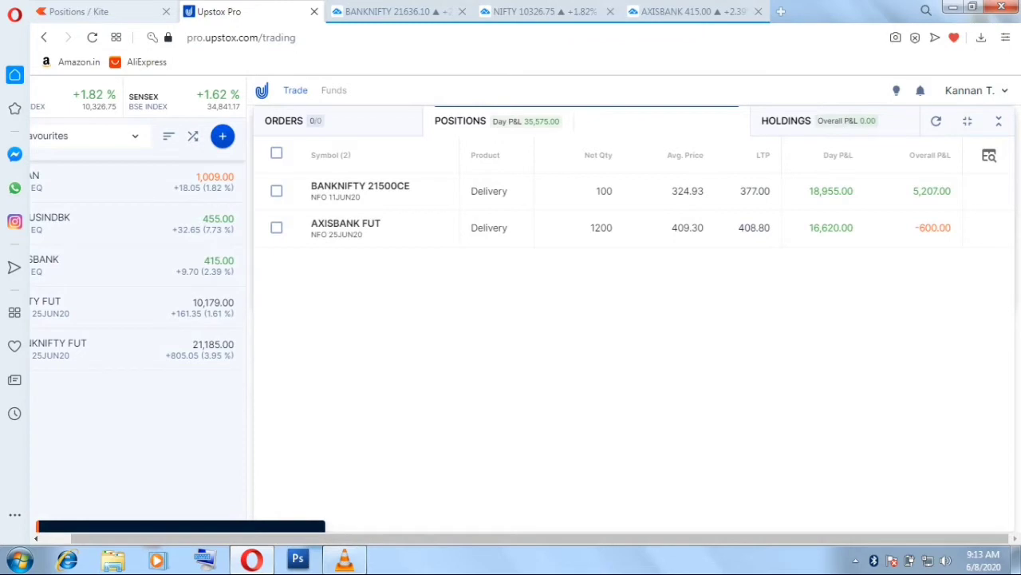
{"action": "left_click", "coordinate": [391, 12]}
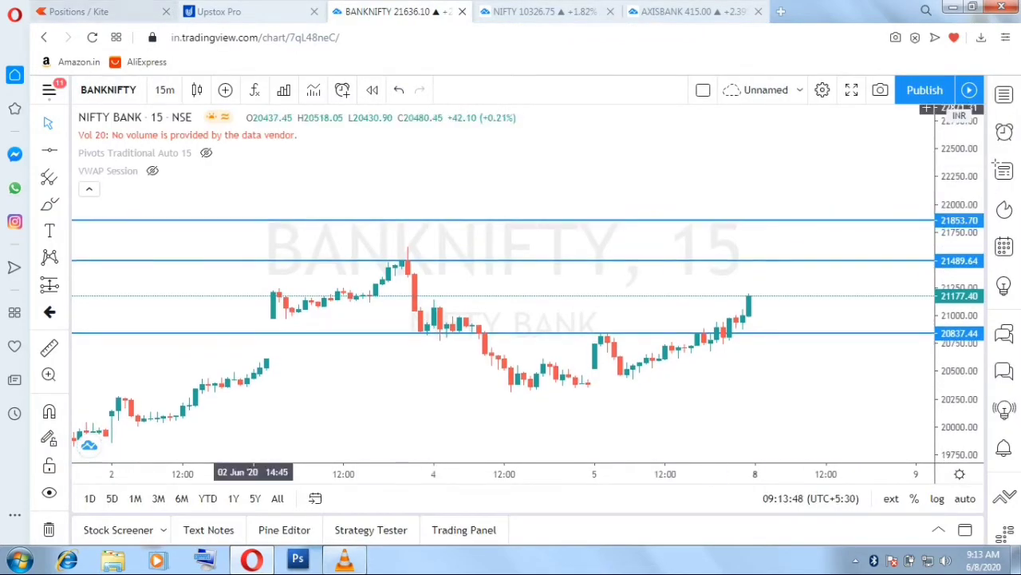
{"action": "left_click", "coordinate": [80, 11]}
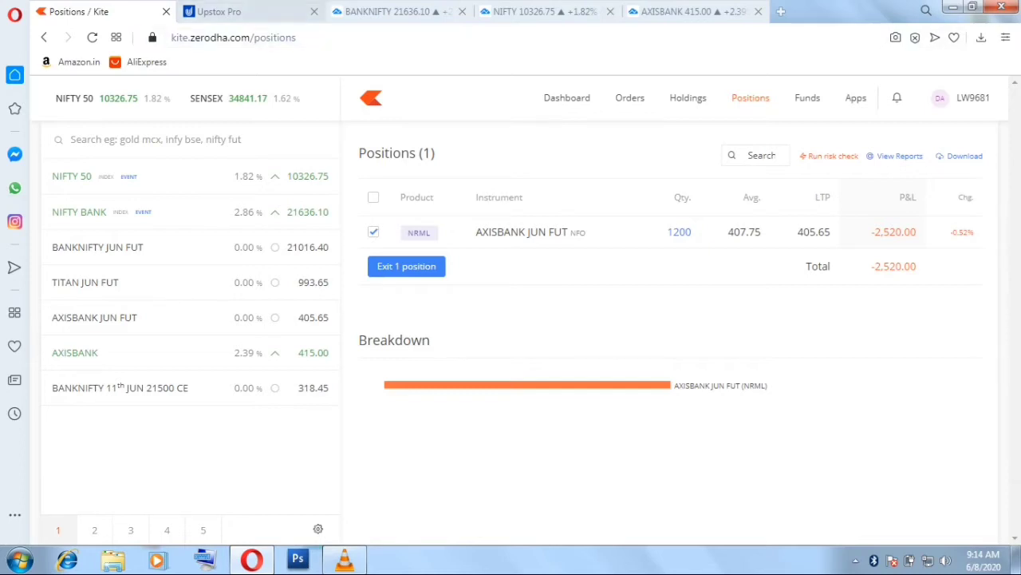
- Select both positions in Upstox Pro, BANKNIFTY 21500CE and AXISBANK FUT, ready for squaring off
{"action": "left_click", "coordinate": [248, 12]}
{"action": "left_click", "coordinate": [276, 152]}
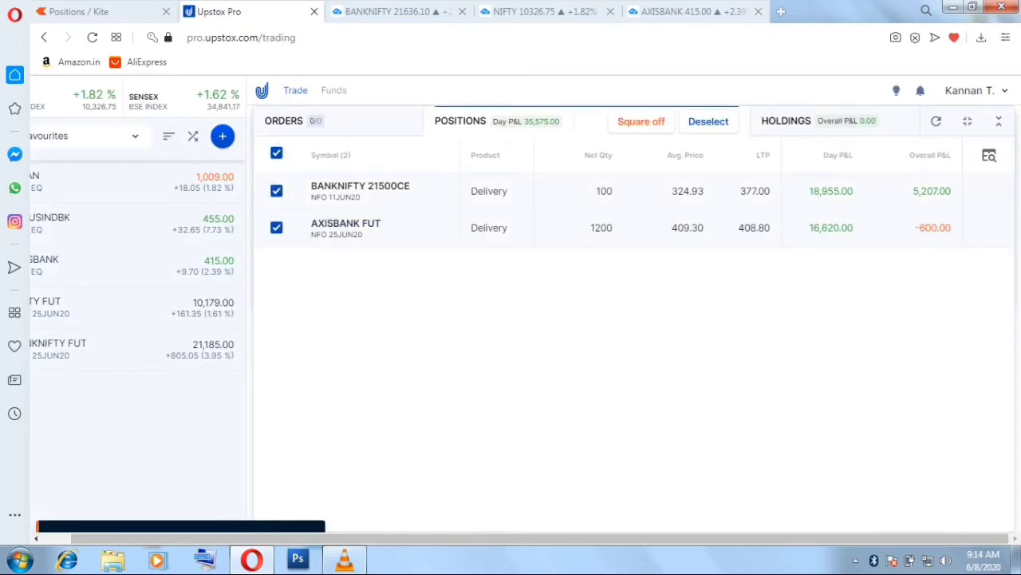
{"action": "left_click", "coordinate": [78, 11]}
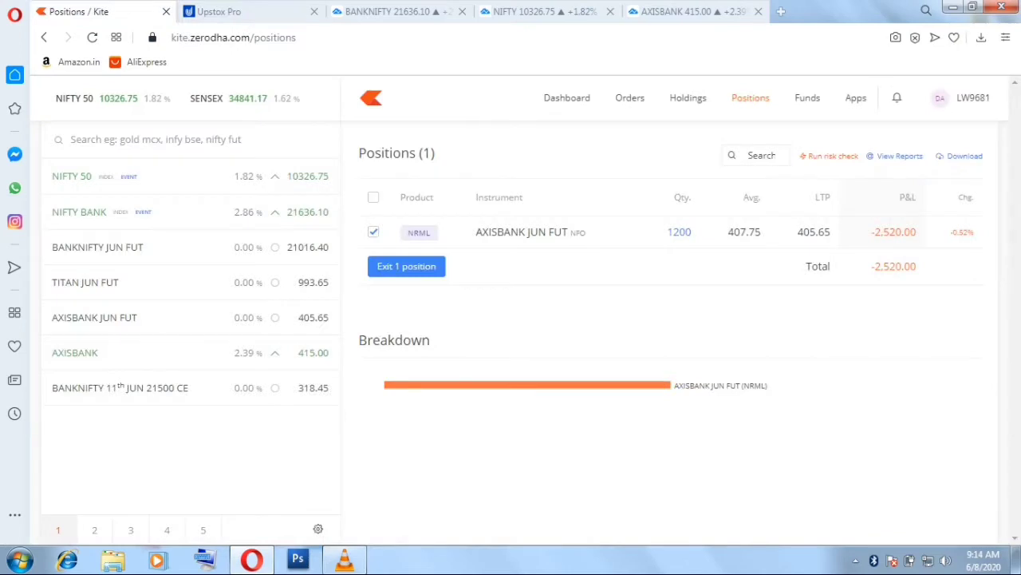
{"action": "left_click", "coordinate": [220, 11]}
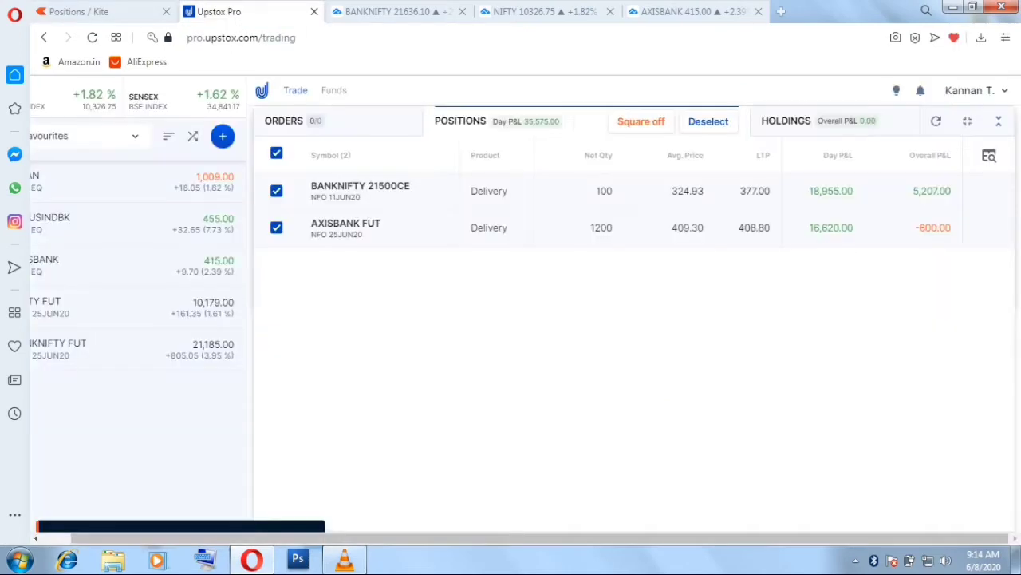
- Switch to Kite and exit the AXISBANK JUN FUT position of 1200 at market price
{"action": "left_click", "coordinate": [84, 11]}
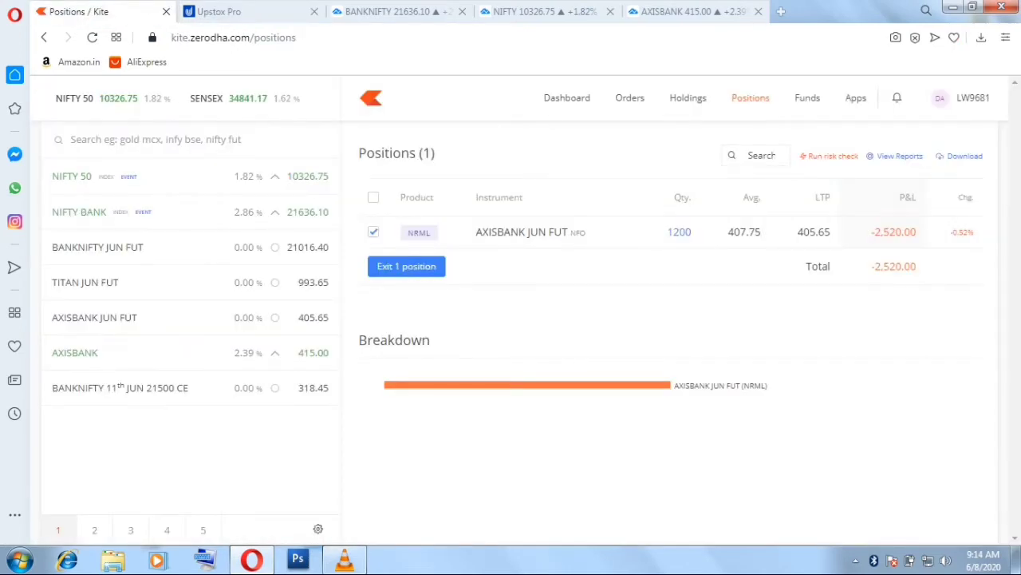
{"action": "left_click", "coordinate": [373, 198]}
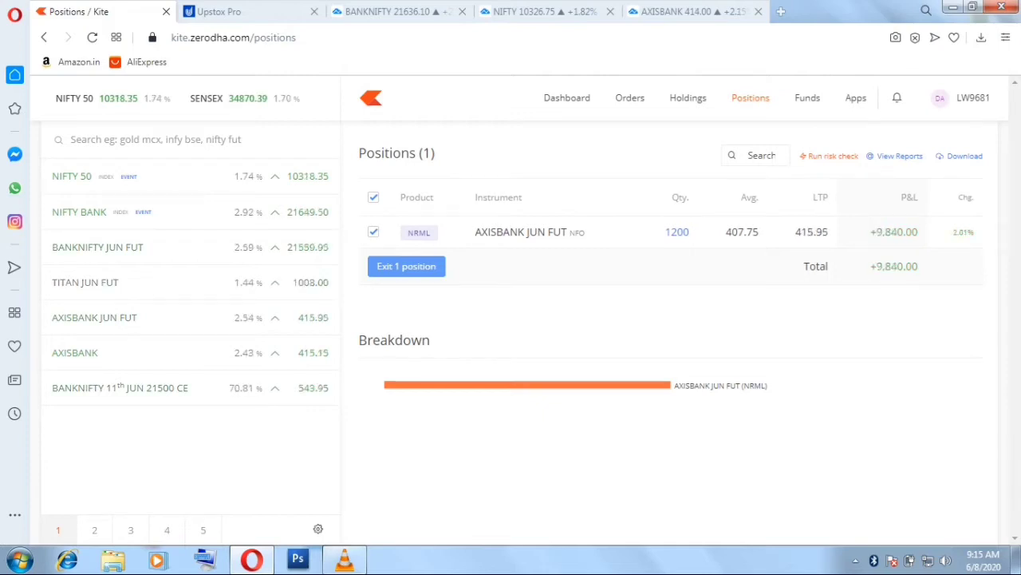
{"action": "left_click", "coordinate": [406, 266]}
{"action": "left_click", "coordinate": [683, 328]}
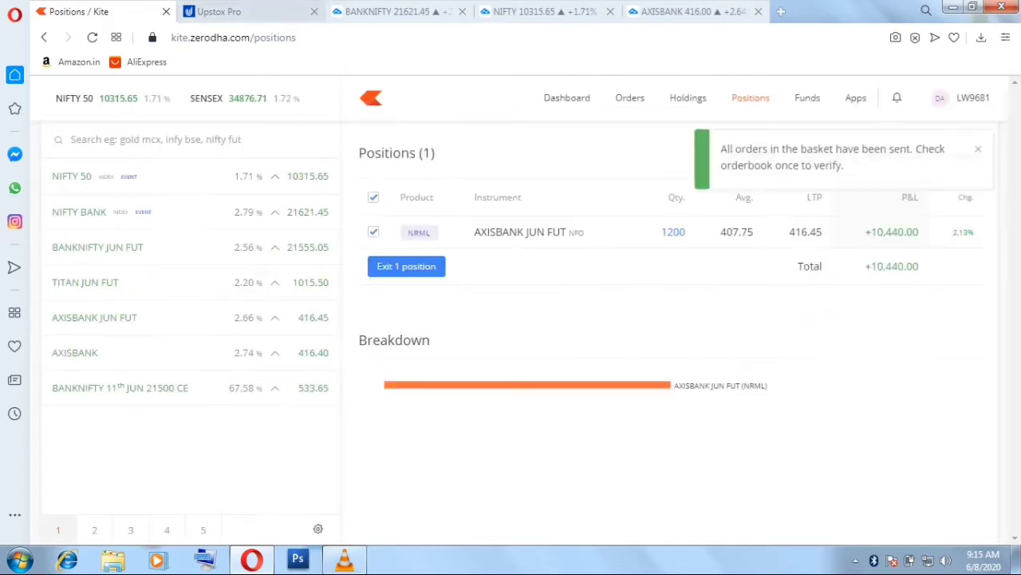
- Switch to Upstox Pro and square off the selected BANKNIFTY 21500CE and AXISBANK FUT positions
{"action": "key", "text": "ctrl+Tab"}
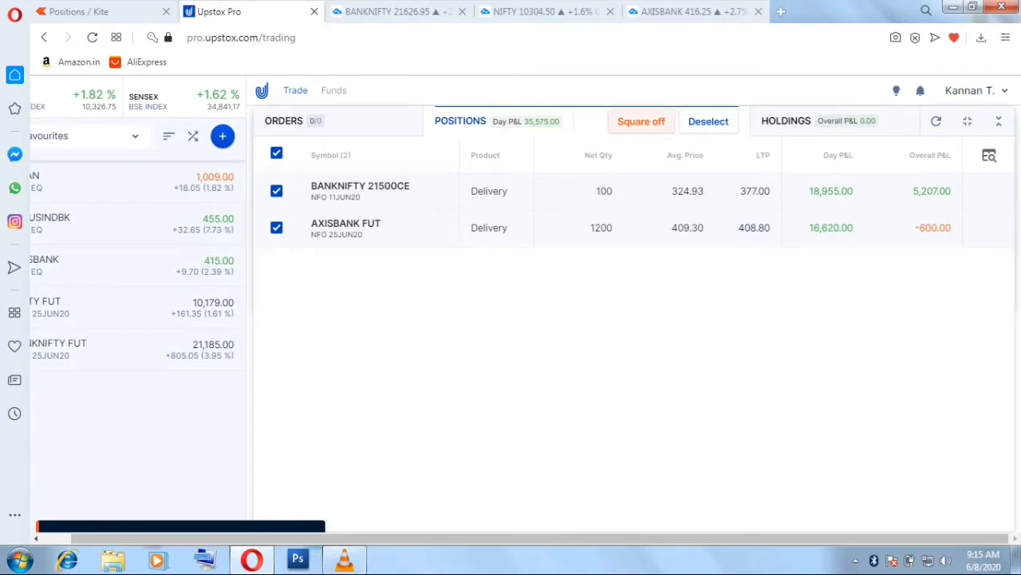
{"action": "left_click", "coordinate": [691, 340]}
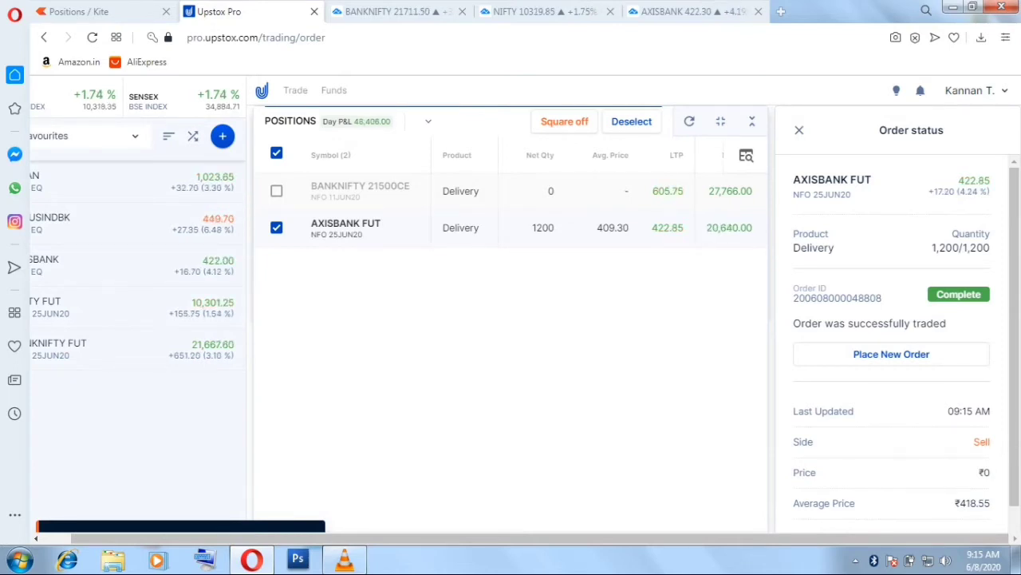
- Check the exited AXISBANK JUN FUT position and the day's history in Kite
{"action": "left_click", "coordinate": [68, 12]}
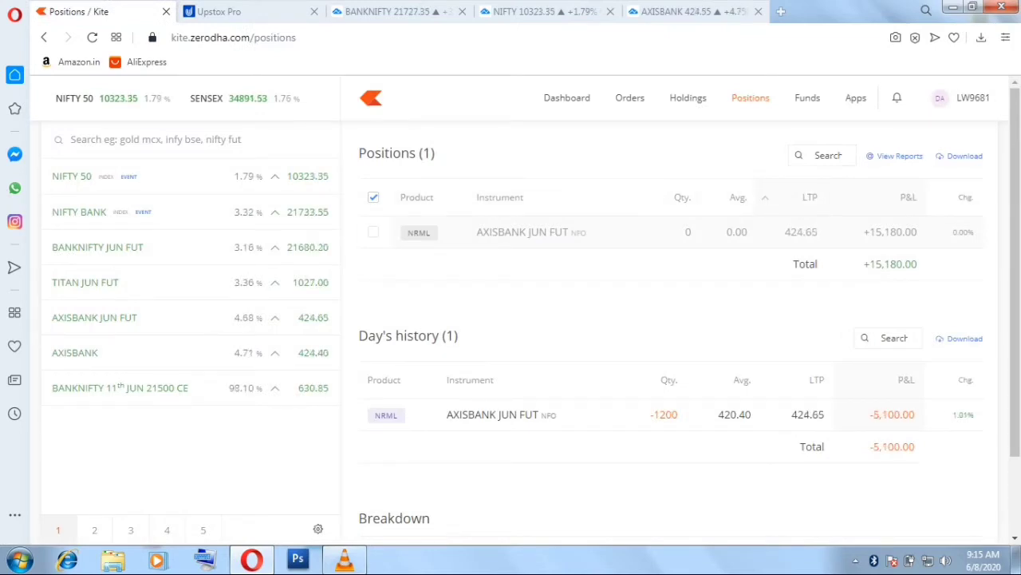
{"action": "left_click", "coordinate": [750, 98]}
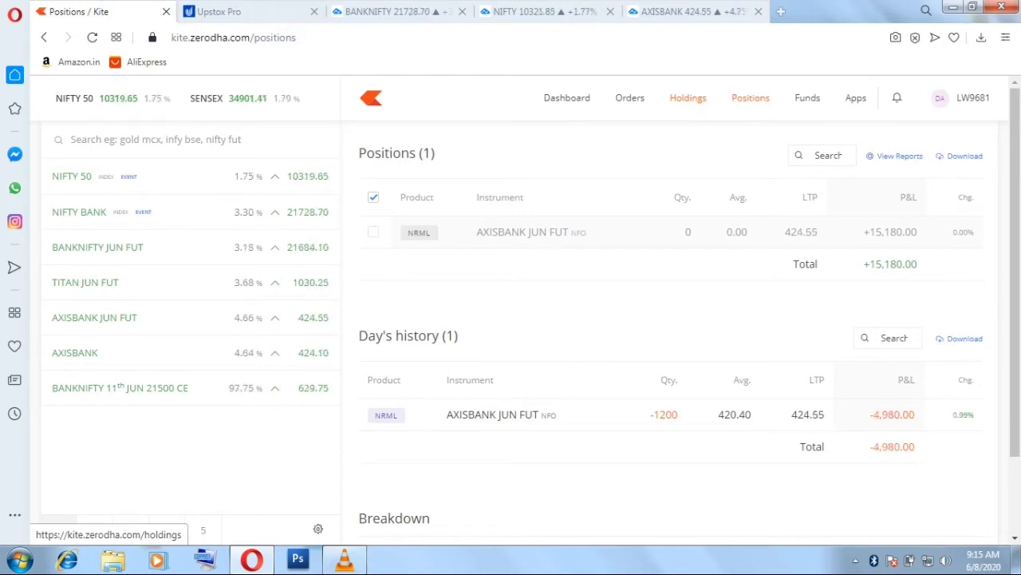
- Switch to Upstox Pro, close the order status details, and show the positions list in full screen
{"action": "left_click", "coordinate": [243, 11]}
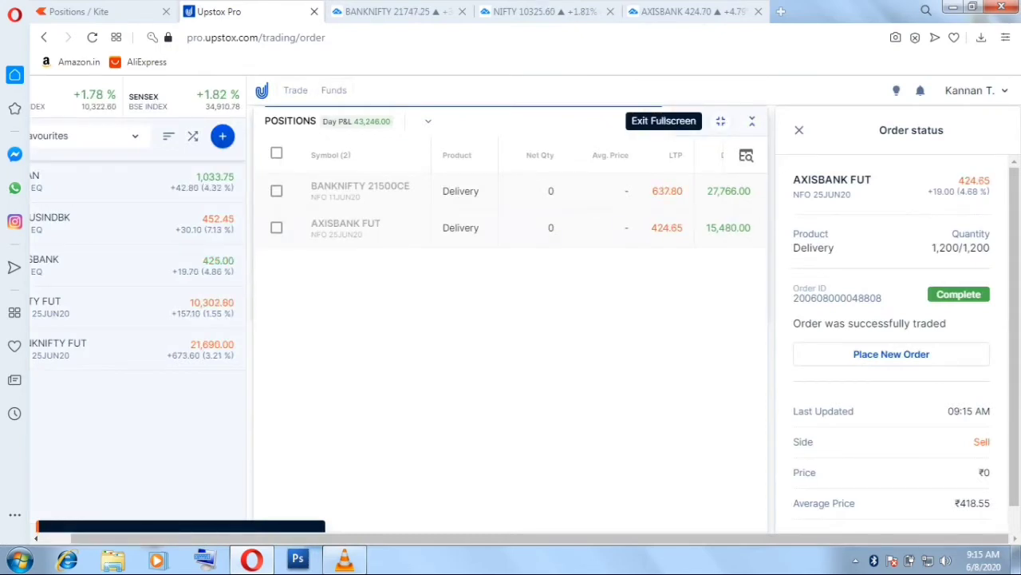
{"action": "left_click", "coordinate": [720, 121]}
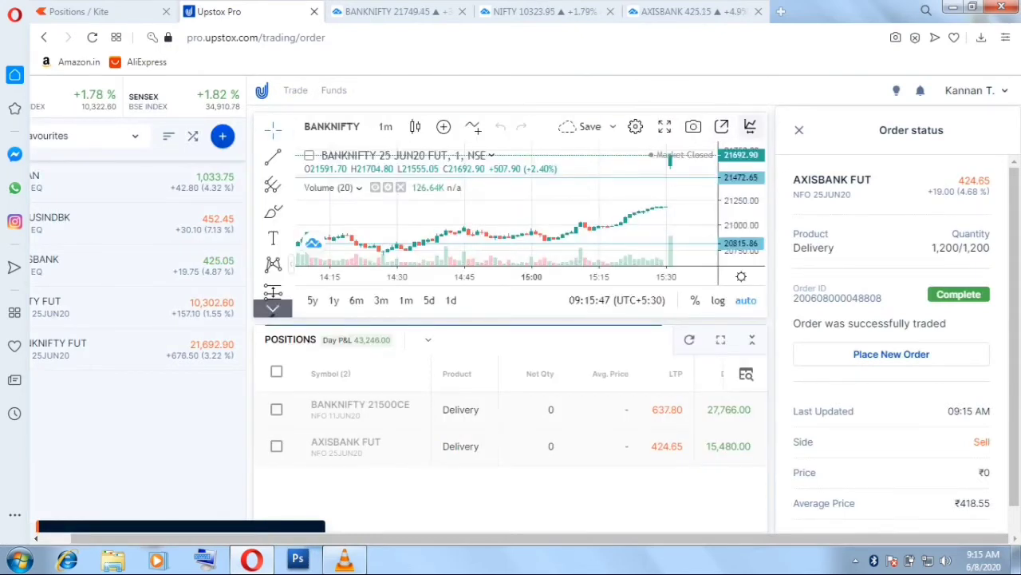
{"action": "left_click", "coordinate": [799, 130]}
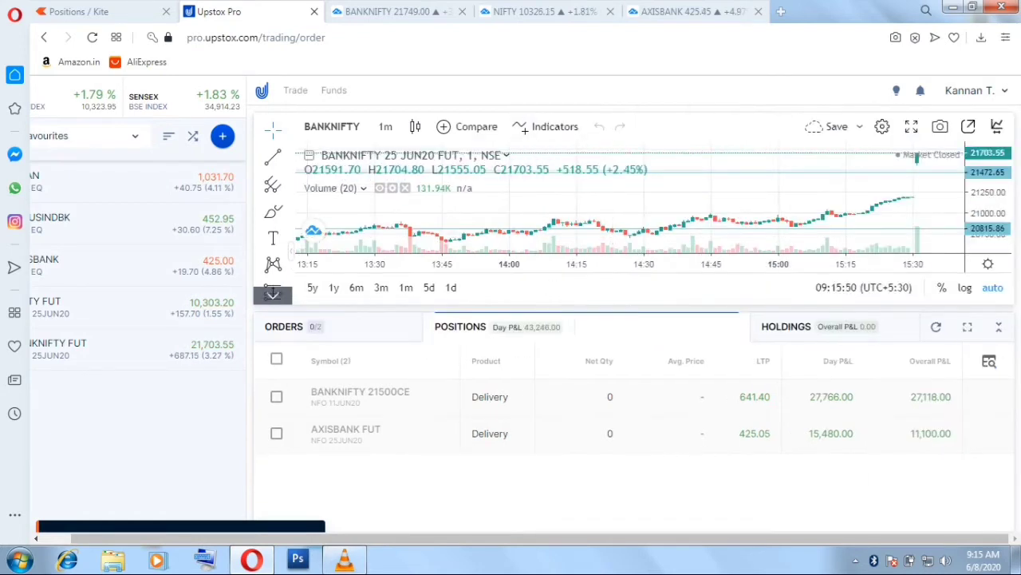
{"action": "left_click", "coordinate": [967, 327]}
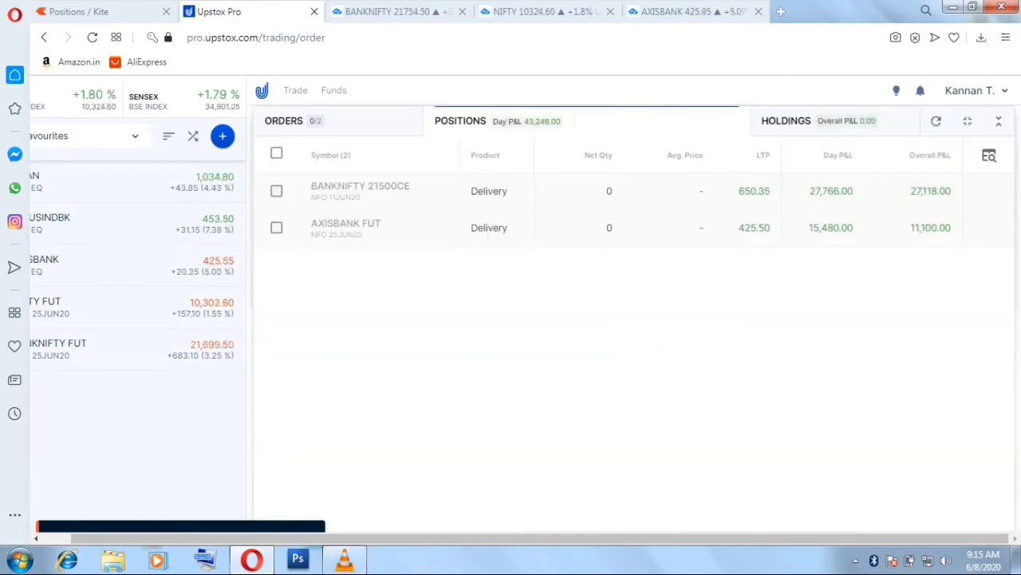
- Return to Kite and review the total P&L of the positions
{"action": "left_click", "coordinate": [78, 11]}
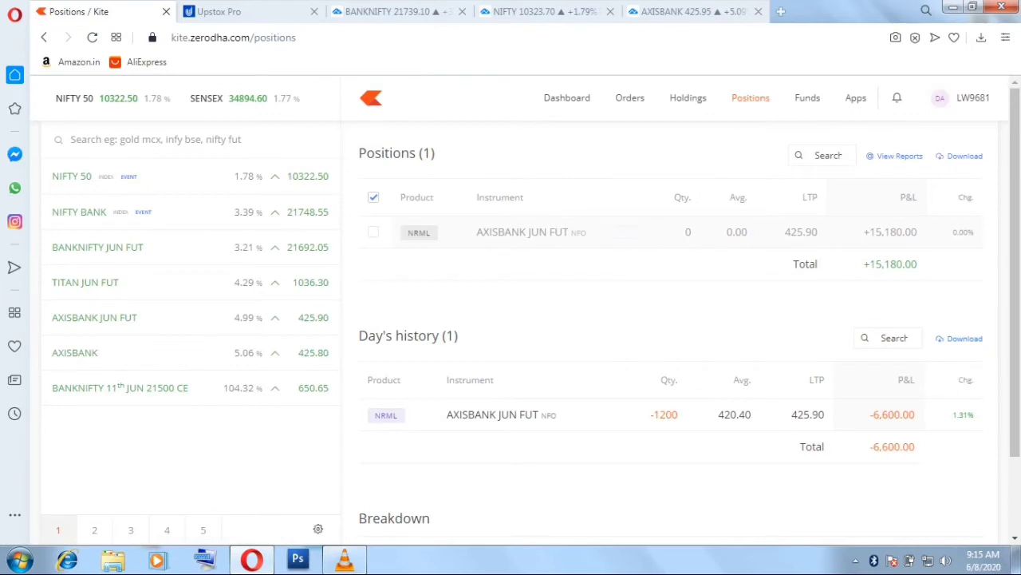
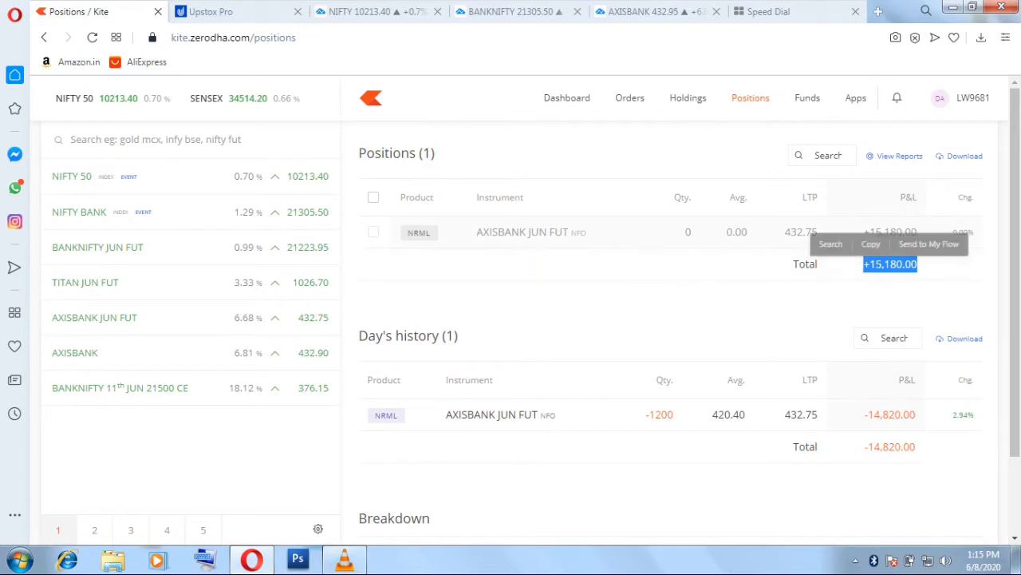
{"action": "left_click", "coordinate": [876, 298]}
- Reload the Upstox Pro page and highlight the overall P&L of the BANKNIFTY 21500CE position
{"action": "left_click", "coordinate": [210, 11]}
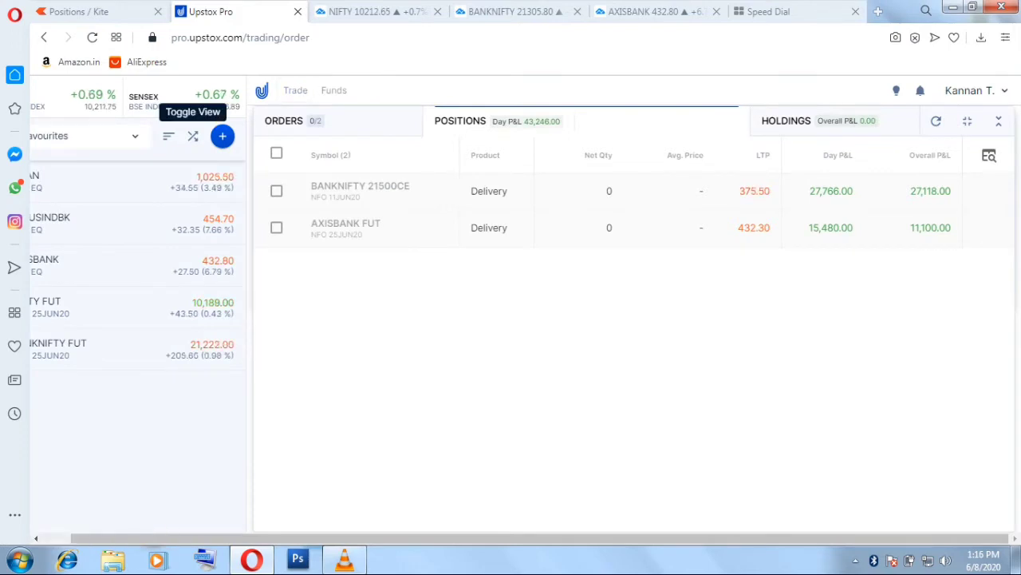
{"action": "left_click", "coordinate": [93, 38]}
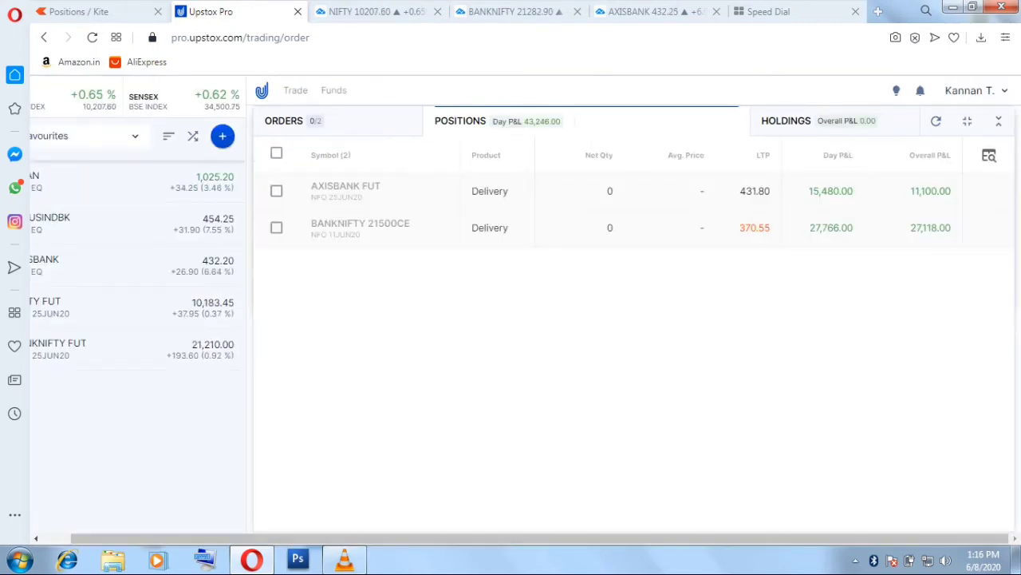
{"action": "left_click_drag", "start_coordinate": [911, 228], "coordinate": [940, 228]}
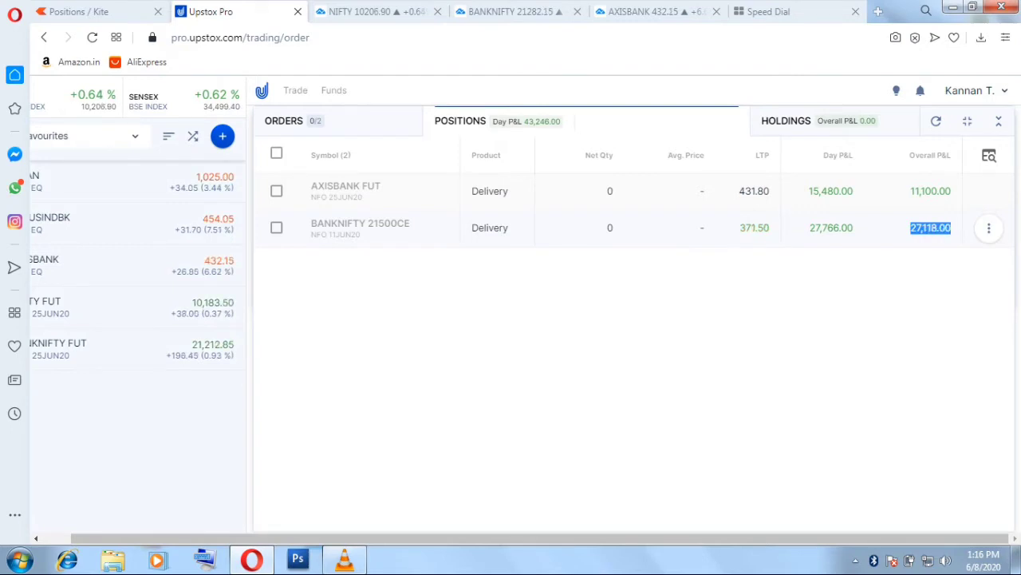
{"action": "key", "text": "ctrl+c"}
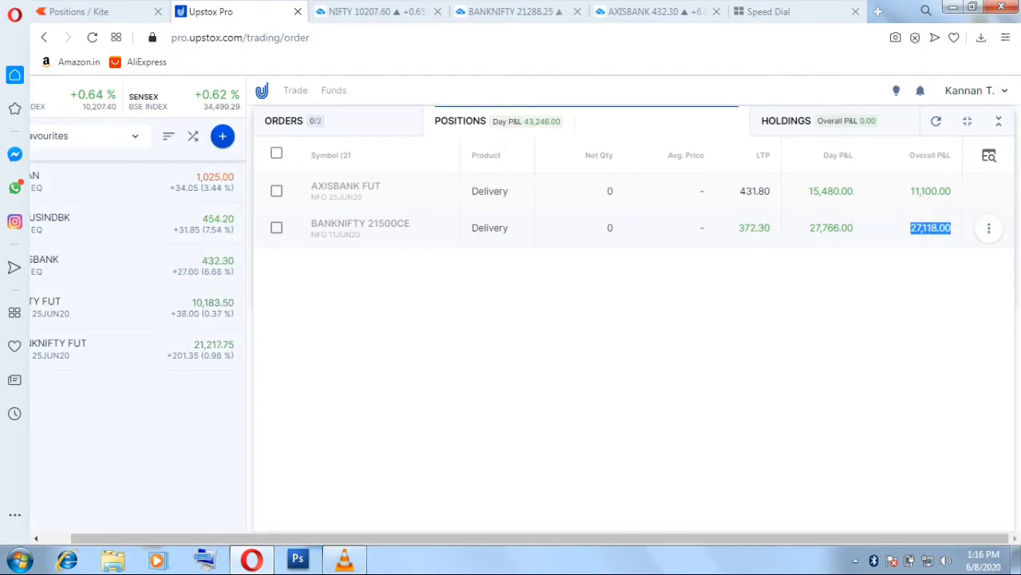
- View the position details of BANKNIFTY 21500CE and of AXISBANK FUT, closing each one
{"action": "left_click", "coordinate": [932, 229]}
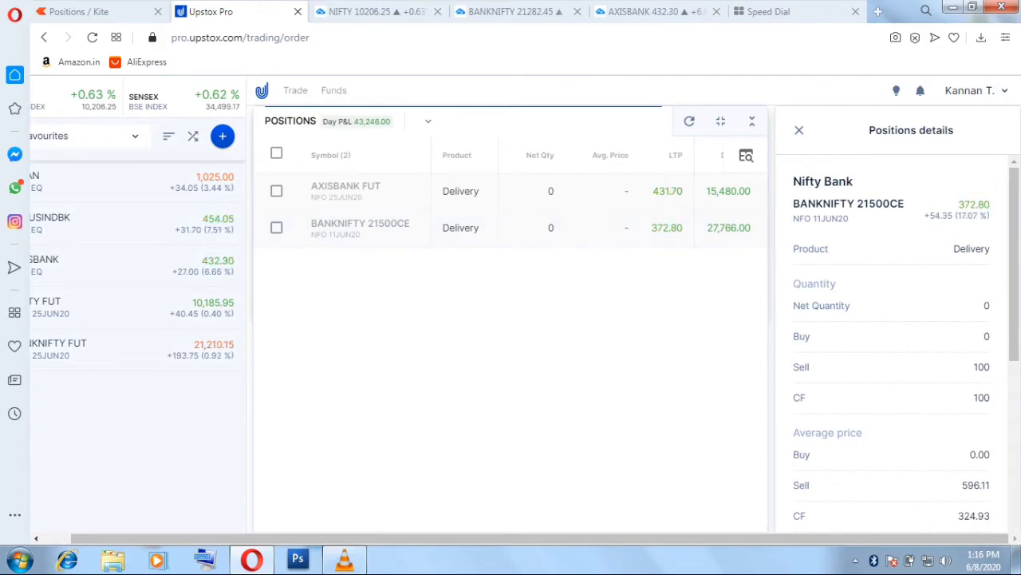
{"action": "left_click", "coordinate": [799, 130]}
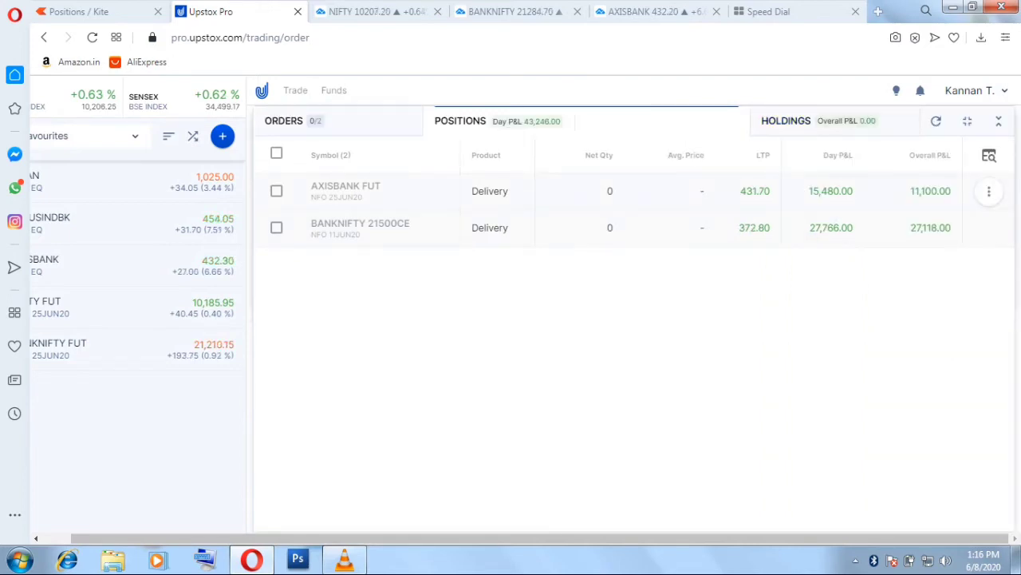
{"action": "left_click_drag", "start_coordinate": [910, 192], "coordinate": [952, 191]}
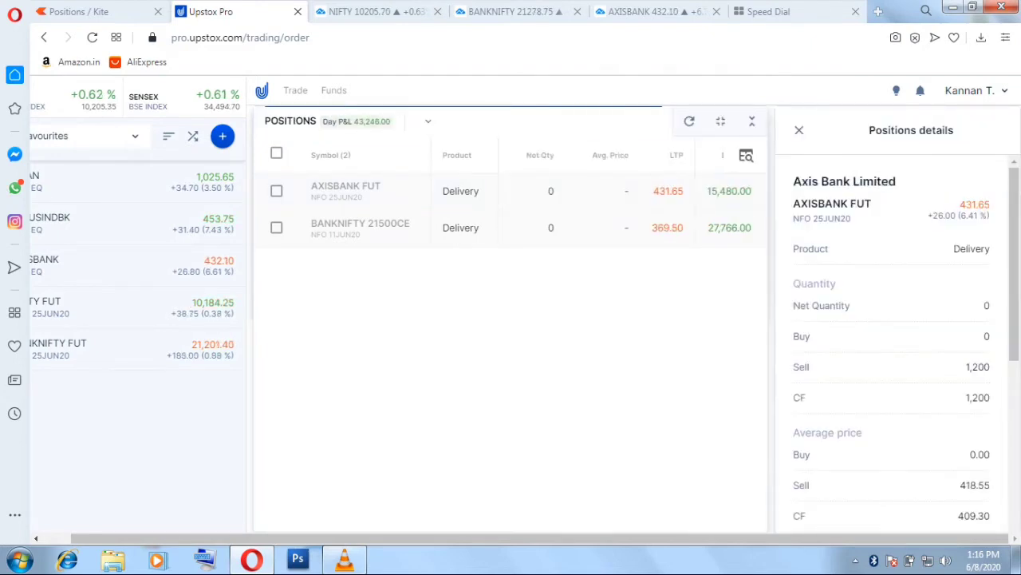
{"action": "left_click", "coordinate": [799, 130]}
- Review the Kite positions again, and examine the NIFTY 15-minute and BANKNIFTY 5-minute charts in TradingView
{"action": "left_click", "coordinate": [91, 12]}
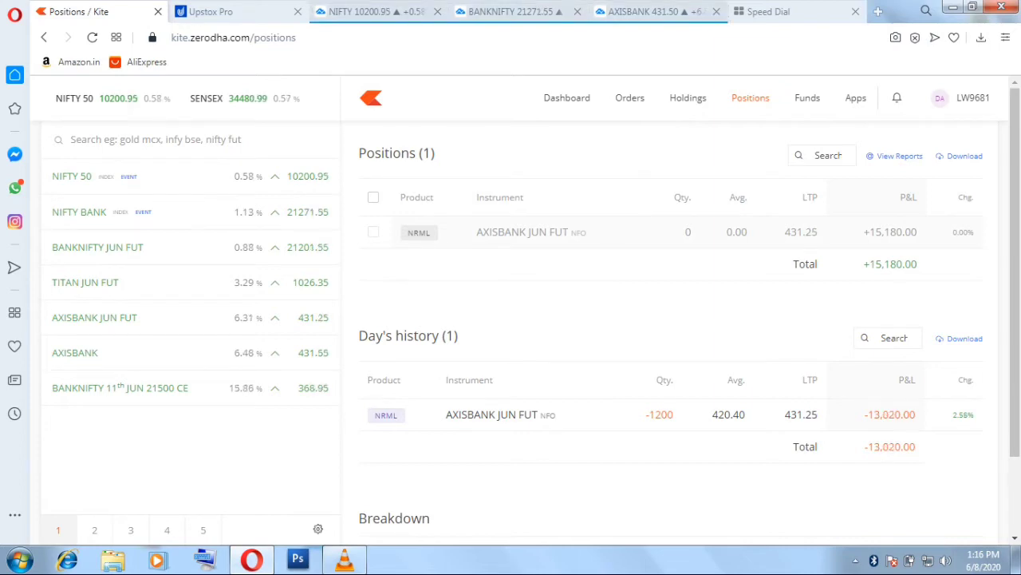
{"action": "left_click", "coordinate": [373, 11]}
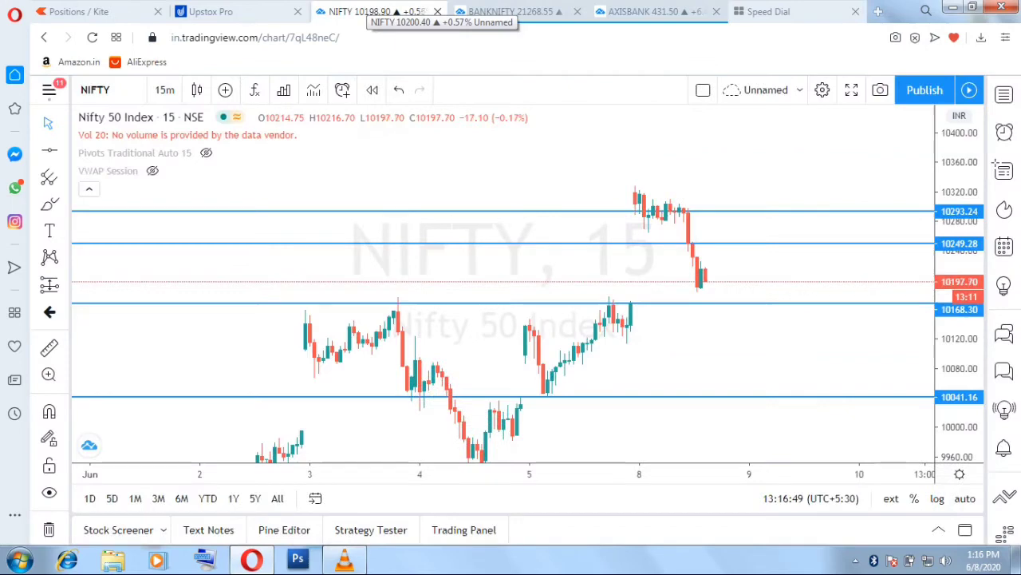
{"action": "left_click", "coordinate": [511, 11]}
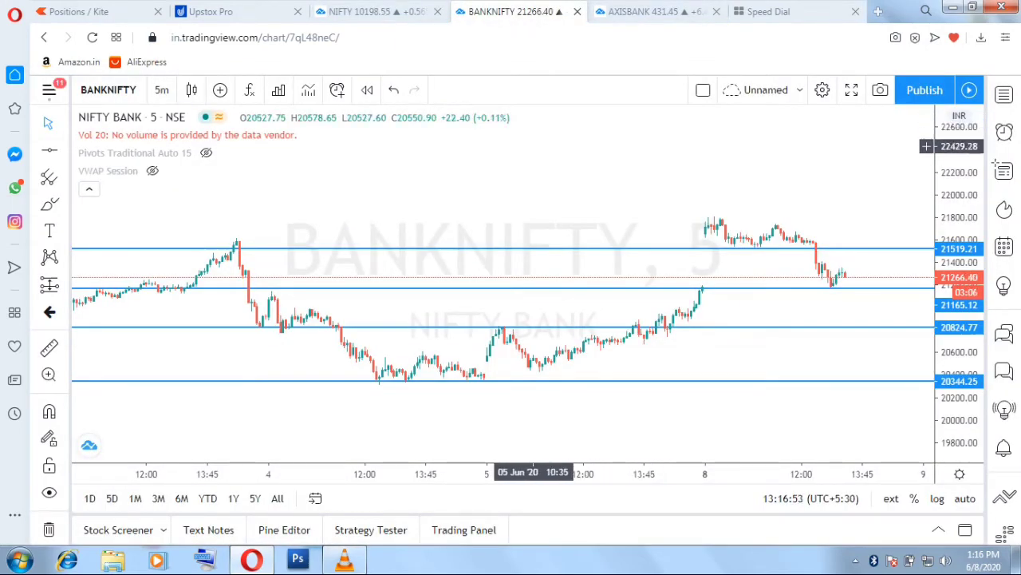
{"action": "left_click_drag", "start_coordinate": [554, 151], "coordinate": [565, 154]}
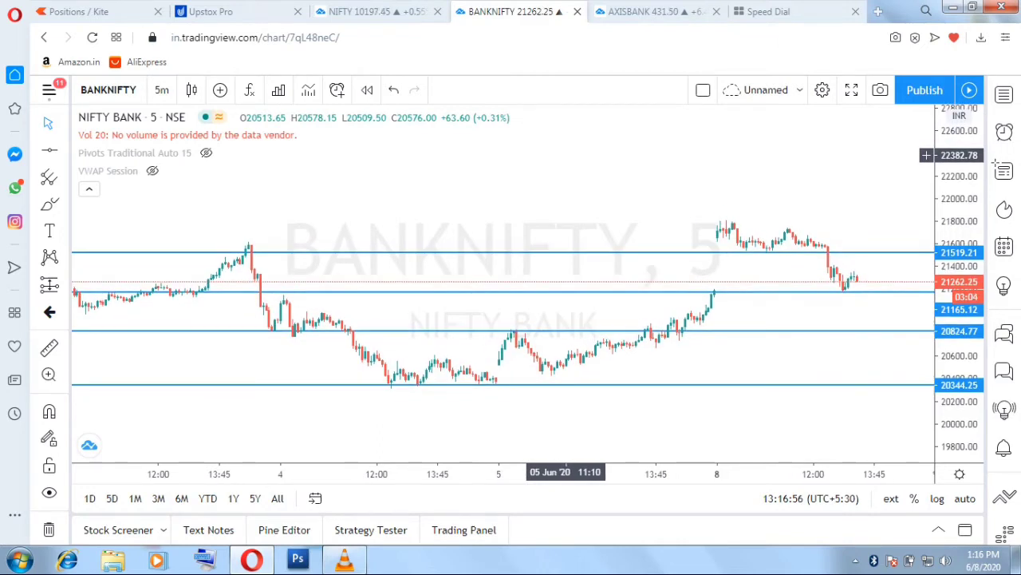
- Remove all existing drawings from the BANKNIFTY 5-minute chart
{"action": "right_click", "coordinate": [454, 173]}
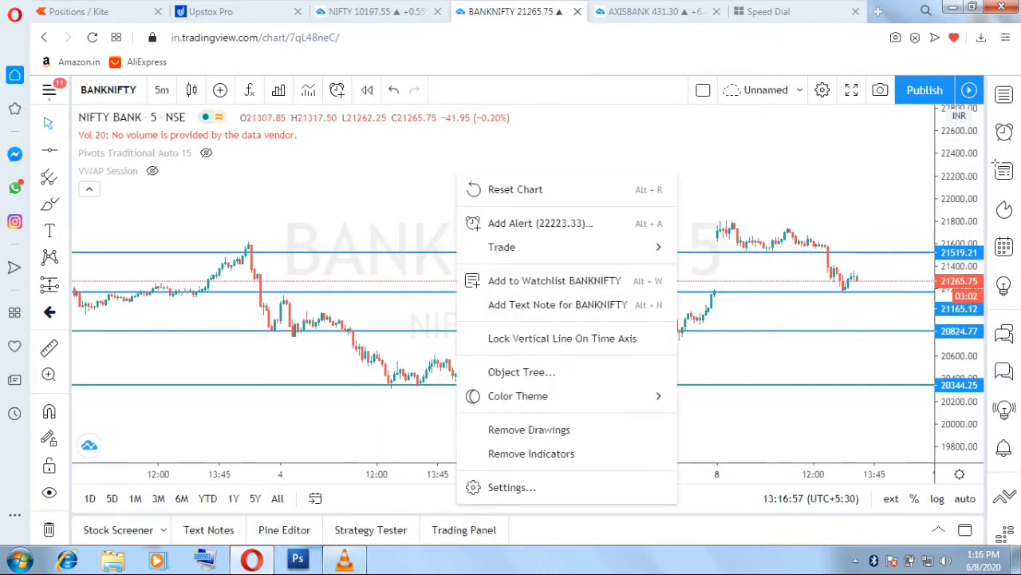
{"action": "left_click", "coordinate": [527, 426]}
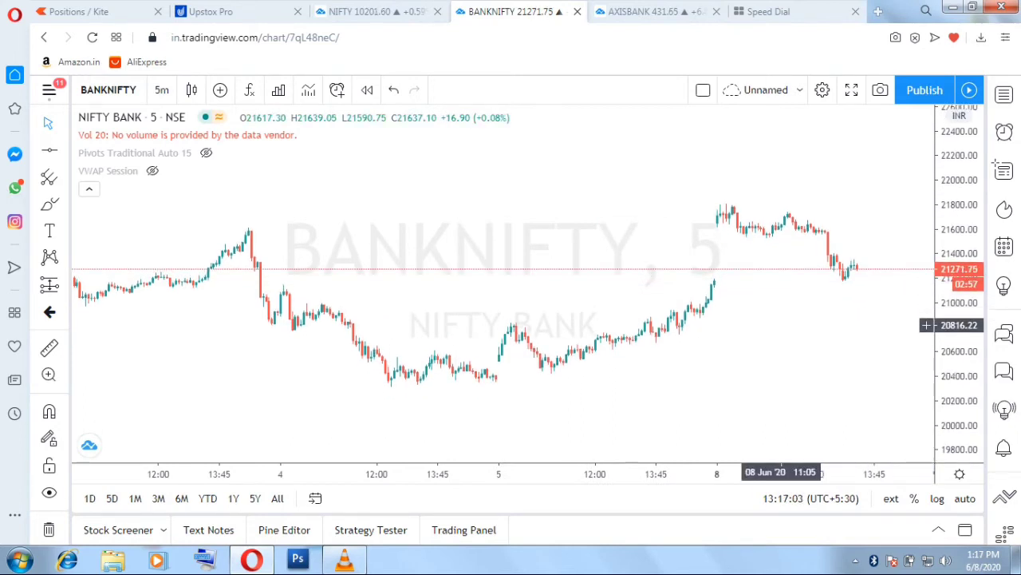
{"action": "scroll", "coordinate": [781, 325], "scroll_direction": "up", "scroll_amount": 2}
{"action": "left_click_drag", "start_coordinate": [742, 363], "coordinate": [954, 290]}
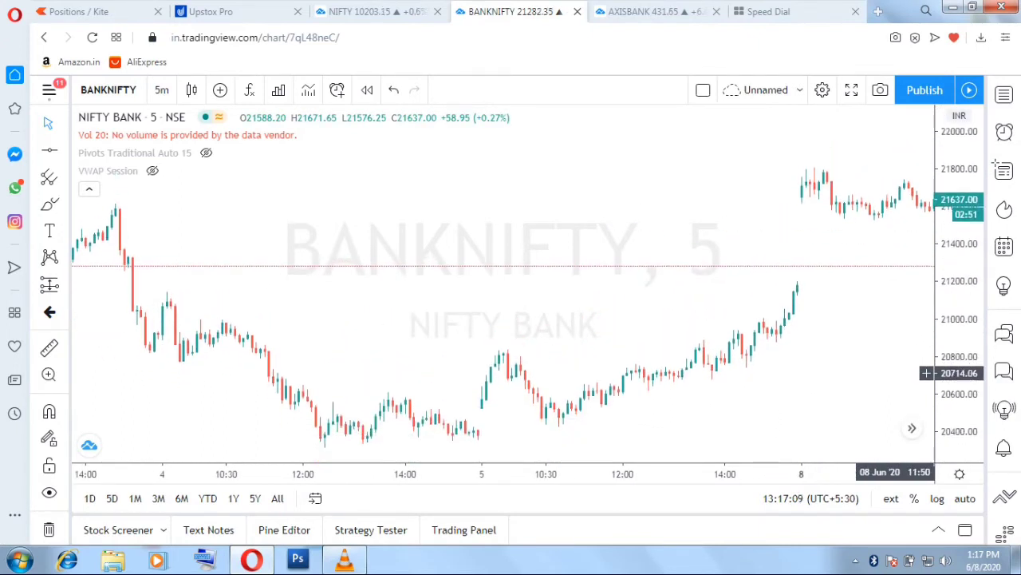
{"action": "left_click_drag", "start_coordinate": [810, 310], "coordinate": [847, 296]}
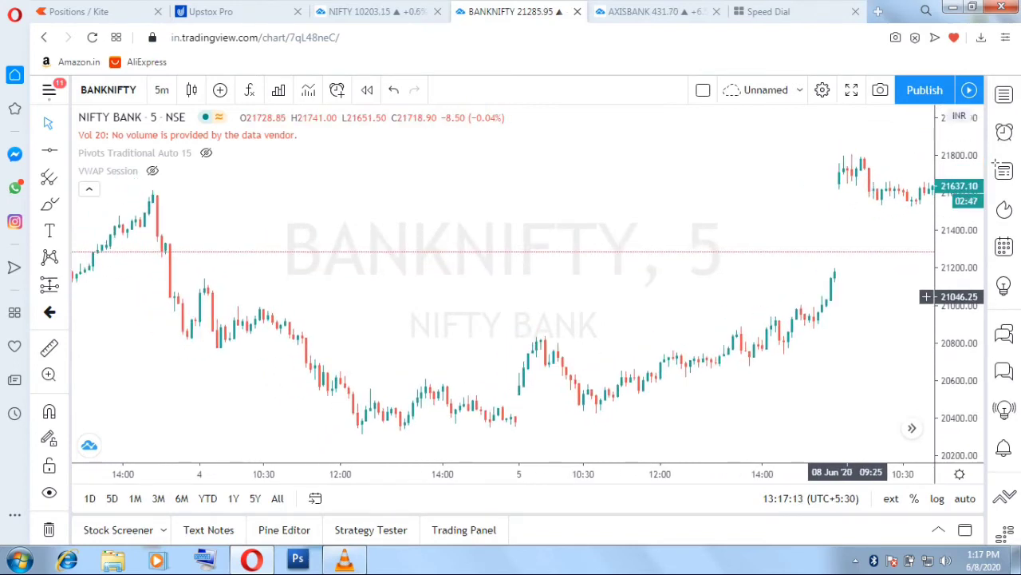
- Circle the 5 June candles with the Brush and highlight the gap-up opening candles of 8 June
{"action": "left_click", "coordinate": [49, 204]}
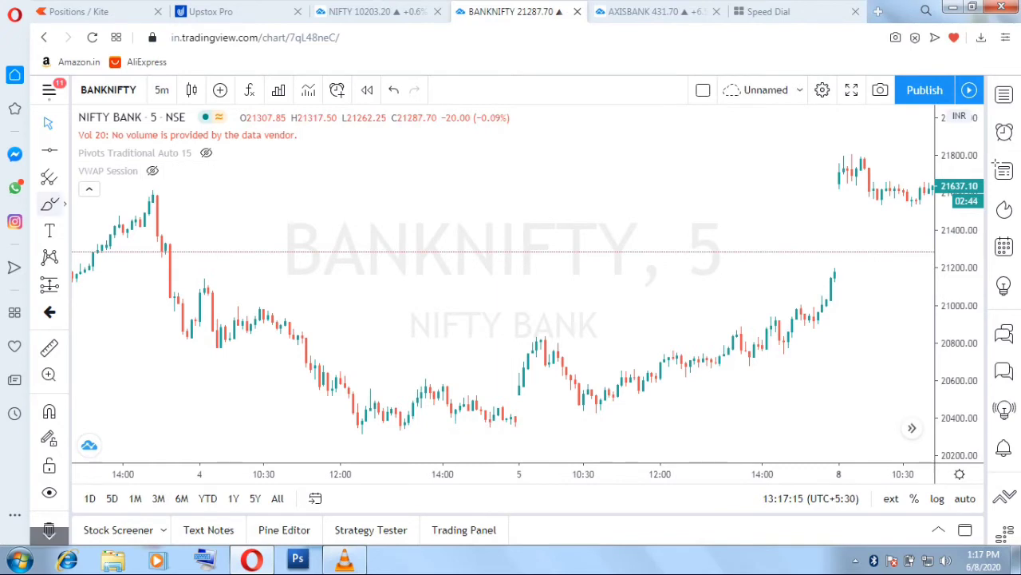
{"action": "mouse_move", "coordinate": [521, 407]}
{"action": "left_mouse_down"}
{"action": "mouse_move", "coordinate": [684, 242]}
{"action": "mouse_move", "coordinate": [874, 319]}
{"action": "mouse_move", "coordinate": [646, 415]}
{"action": "mouse_move", "coordinate": [515, 405]}
{"action": "left_mouse_up"}
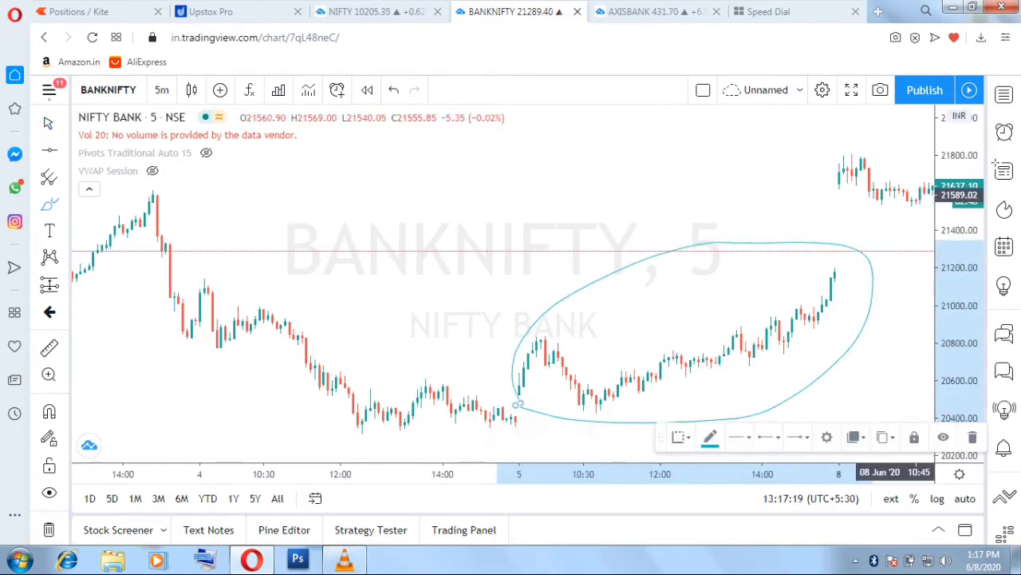
{"action": "mouse_move", "coordinate": [750, 173]}
{"action": "left_mouse_down"}
{"action": "mouse_move", "coordinate": [866, 165]}
{"action": "mouse_move", "coordinate": [746, 199]}
{"action": "mouse_move", "coordinate": [895, 166]}
{"action": "left_mouse_up"}
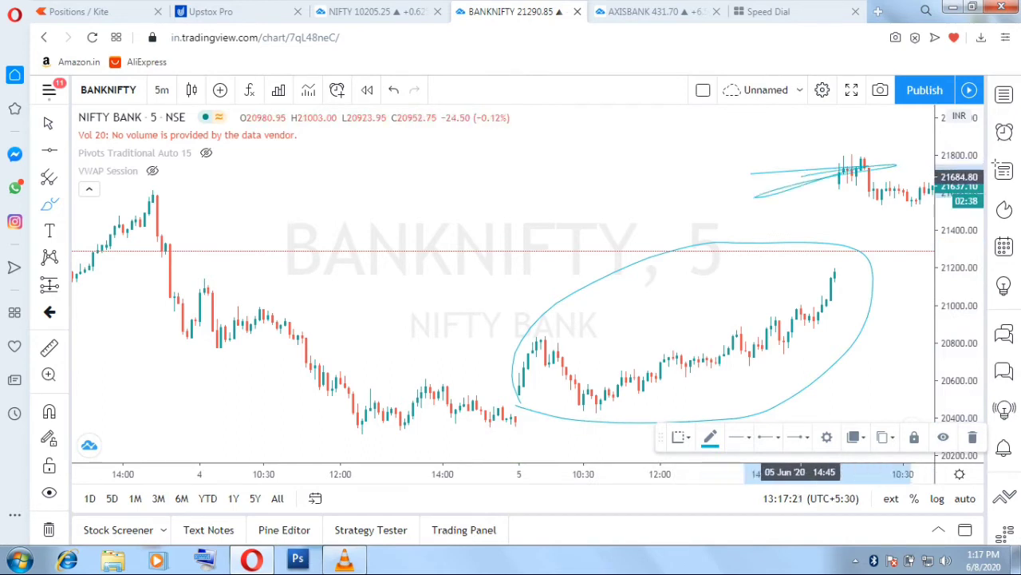
{"action": "mouse_move", "coordinate": [780, 310]}
{"action": "left_mouse_down"}
{"action": "mouse_move", "coordinate": [739, 305]}
{"action": "mouse_move", "coordinate": [806, 299]}
{"action": "left_mouse_up"}
- Undo the last brush stroke and clear the remaining brush marks from the BANKNIFTY chart
{"action": "left_click", "coordinate": [393, 90]}
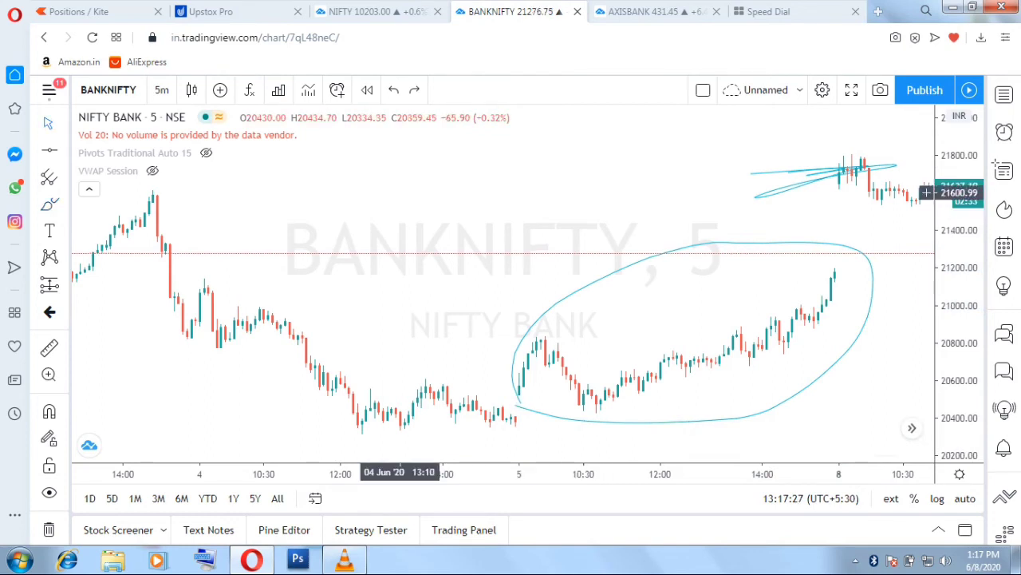
{"action": "right_click", "coordinate": [399, 192]}
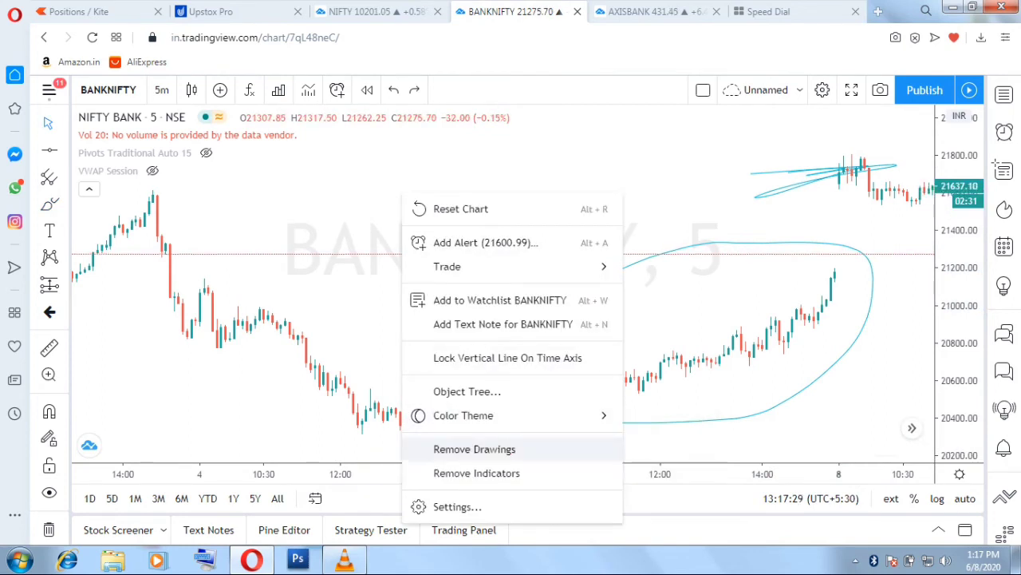
{"action": "left_click", "coordinate": [533, 445]}
- Draw a horizontal line along the 4 June lows of BANKNIFTY, at about 20340
{"action": "left_click", "coordinate": [63, 124]}
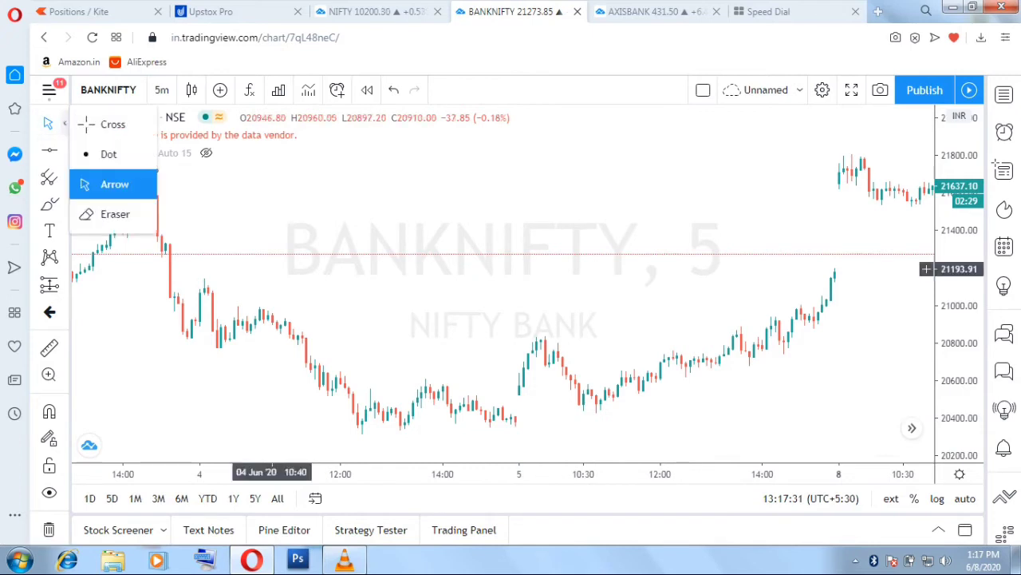
{"action": "left_click", "coordinate": [114, 184]}
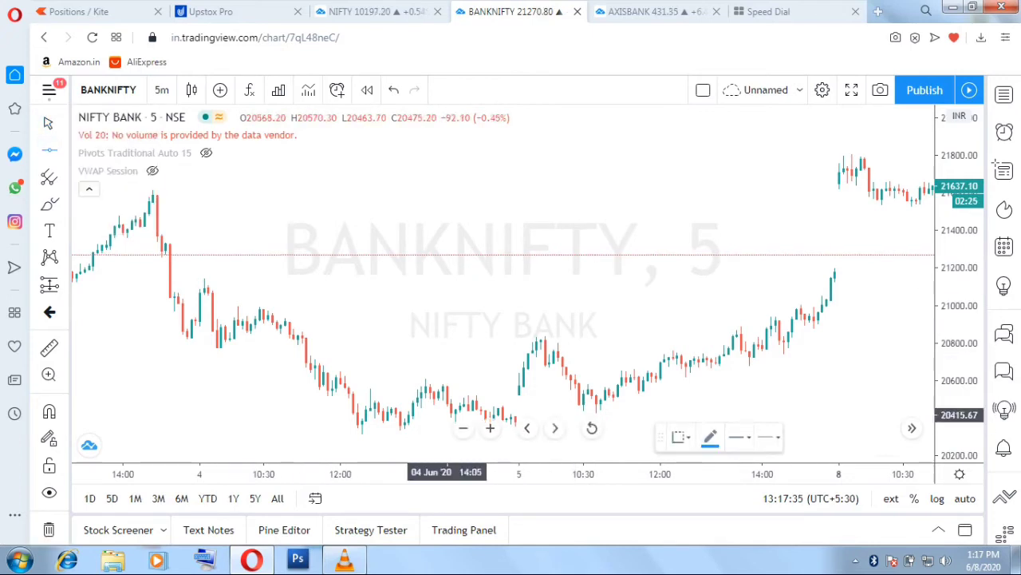
{"action": "left_click_drag", "start_coordinate": [405, 428], "coordinate": [628, 427]}
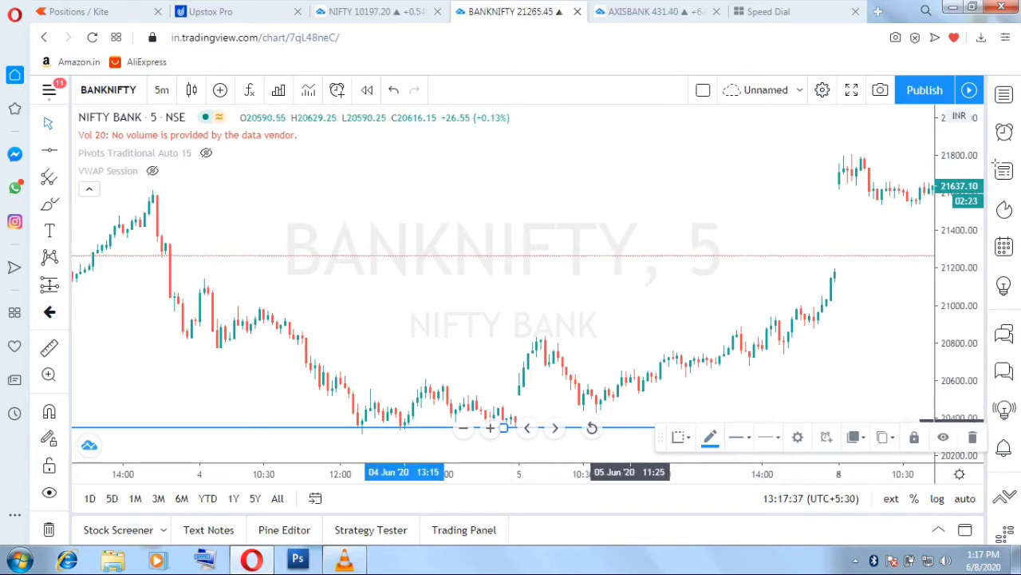
{"action": "left_click_drag", "start_coordinate": [591, 329], "coordinate": [593, 322]}
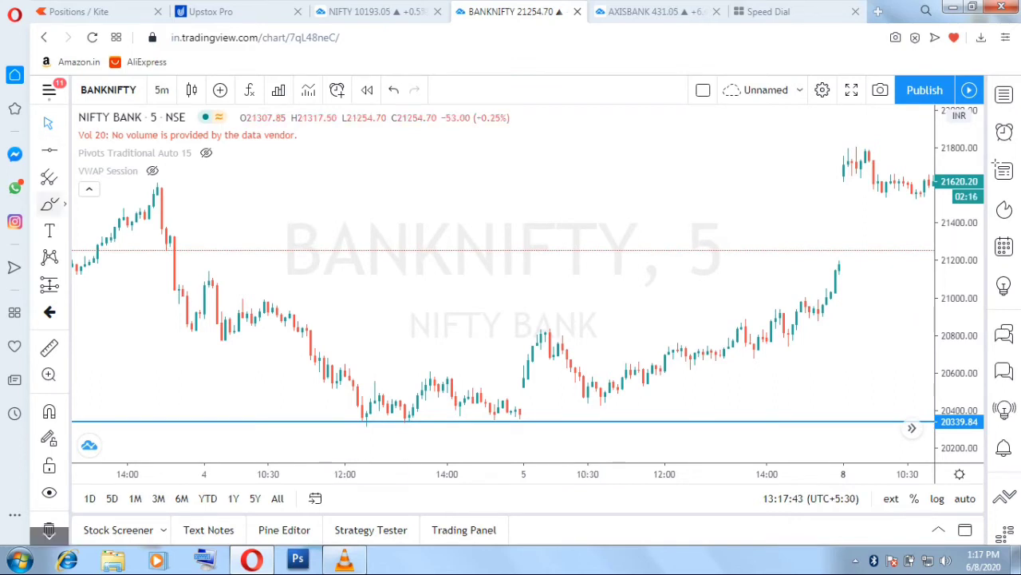
- Trace the opening rise and pullback of the 5 June candles with the Brush
{"action": "left_click", "coordinate": [50, 205]}
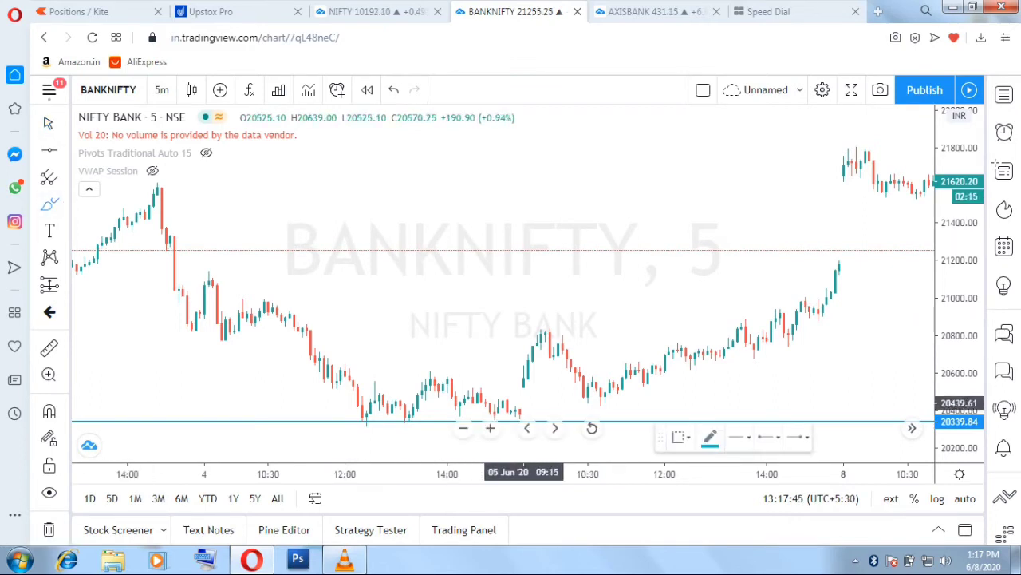
{"action": "mouse_move", "coordinate": [522, 403]}
{"action": "left_mouse_down"}
{"action": "mouse_move", "coordinate": [532, 407]}
{"action": "mouse_move", "coordinate": [537, 332]}
{"action": "mouse_move", "coordinate": [550, 335]}
{"action": "mouse_move", "coordinate": [554, 355]}
{"action": "left_mouse_up"}
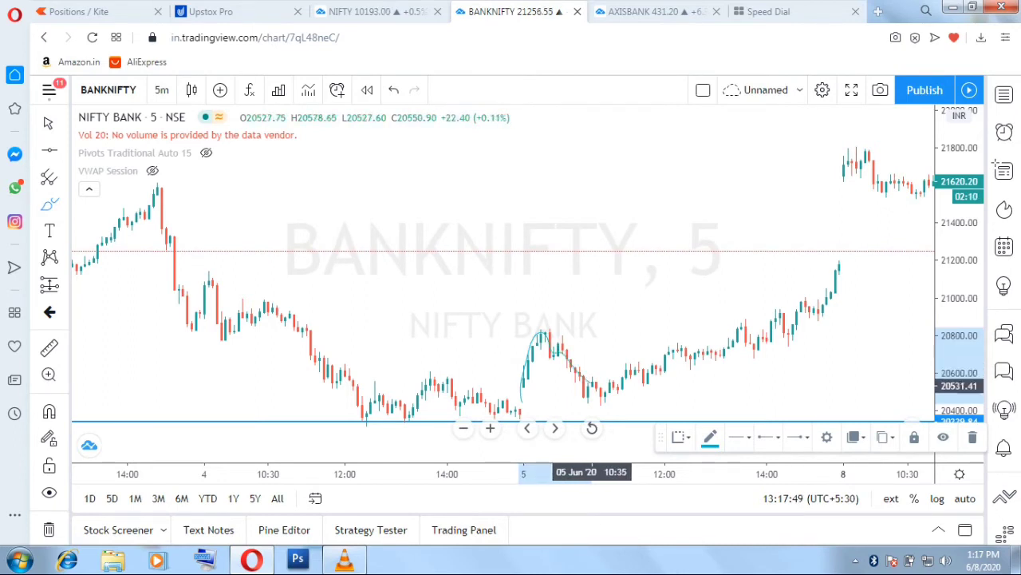
{"action": "left_click_drag", "start_coordinate": [592, 386], "coordinate": [601, 395]}
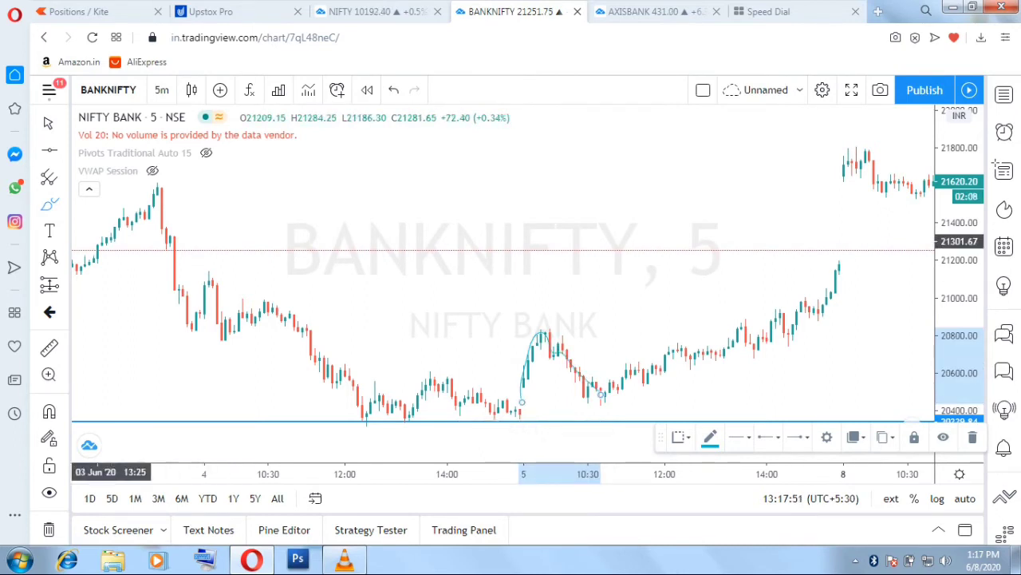
- Draw a horizontal line at the 5 June morning high and adjust its level to about 20815
{"action": "left_click", "coordinate": [49, 150]}
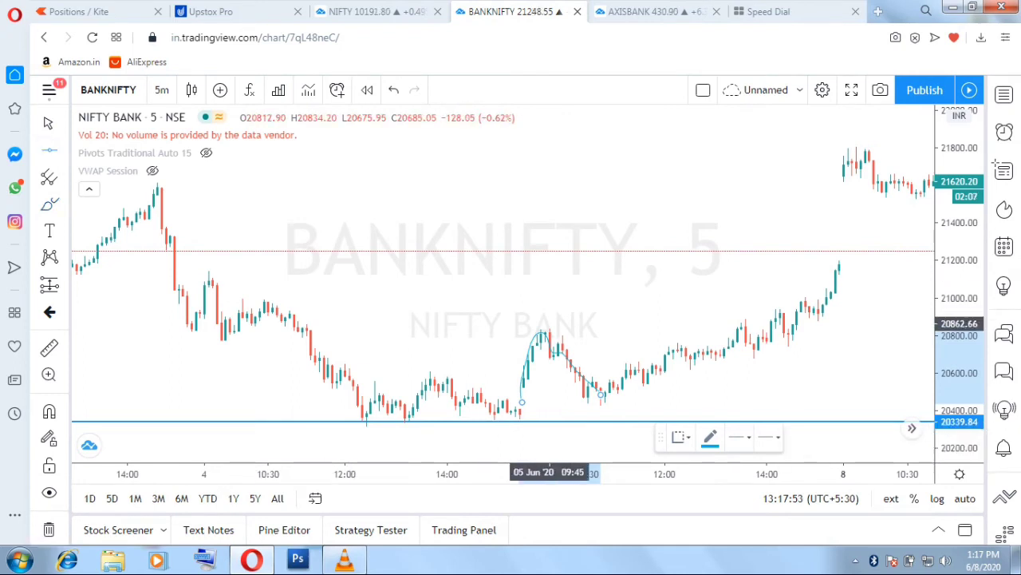
{"action": "left_click", "coordinate": [555, 332]}
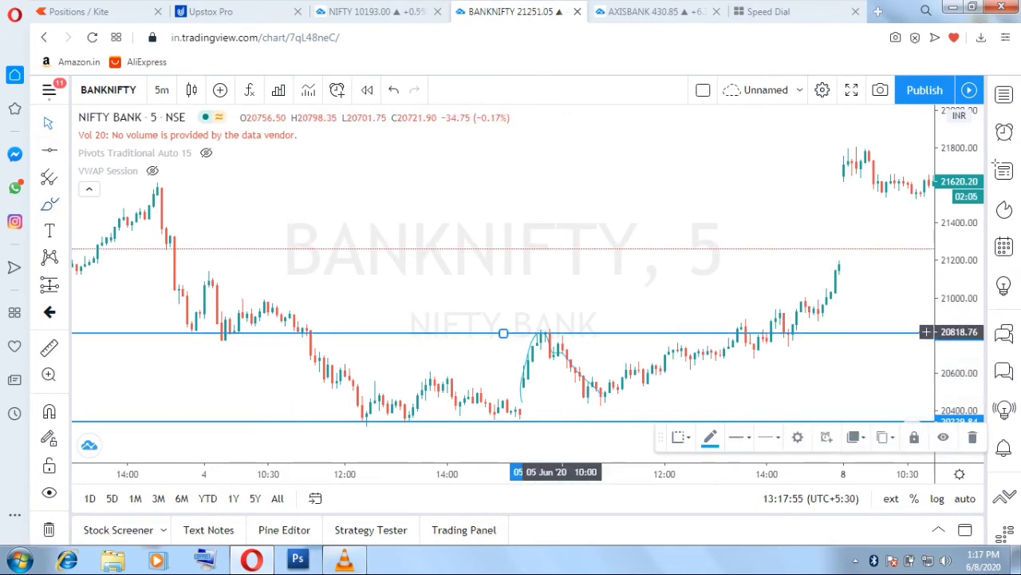
{"action": "left_click_drag", "start_coordinate": [562, 332], "coordinate": [563, 335]}
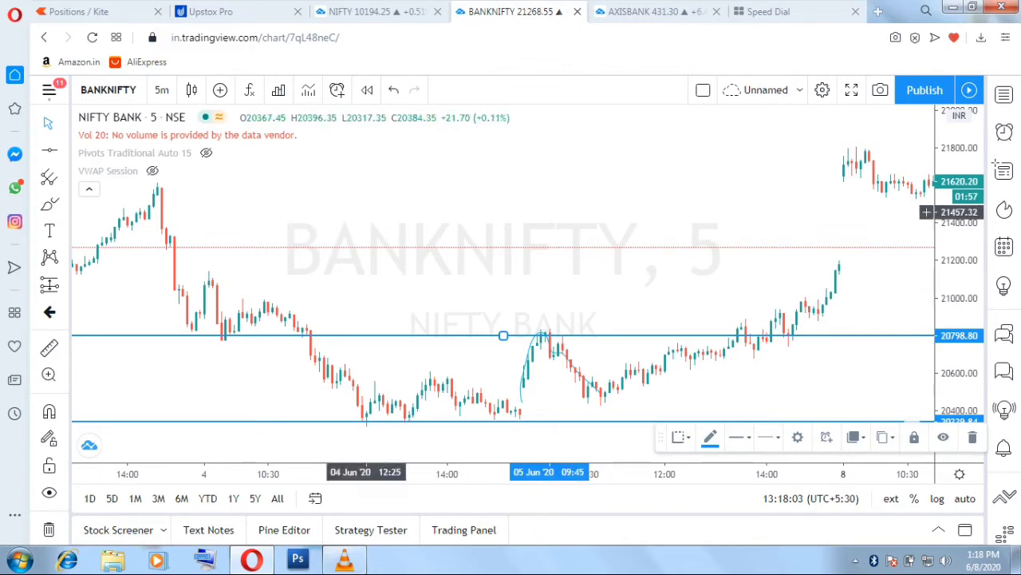
{"action": "mouse_move", "coordinate": [568, 270]}
{"action": "left_mouse_down"}
{"action": "mouse_move", "coordinate": [560, 235]}
{"action": "mouse_move", "coordinate": [568, 251]}
{"action": "left_mouse_up"}
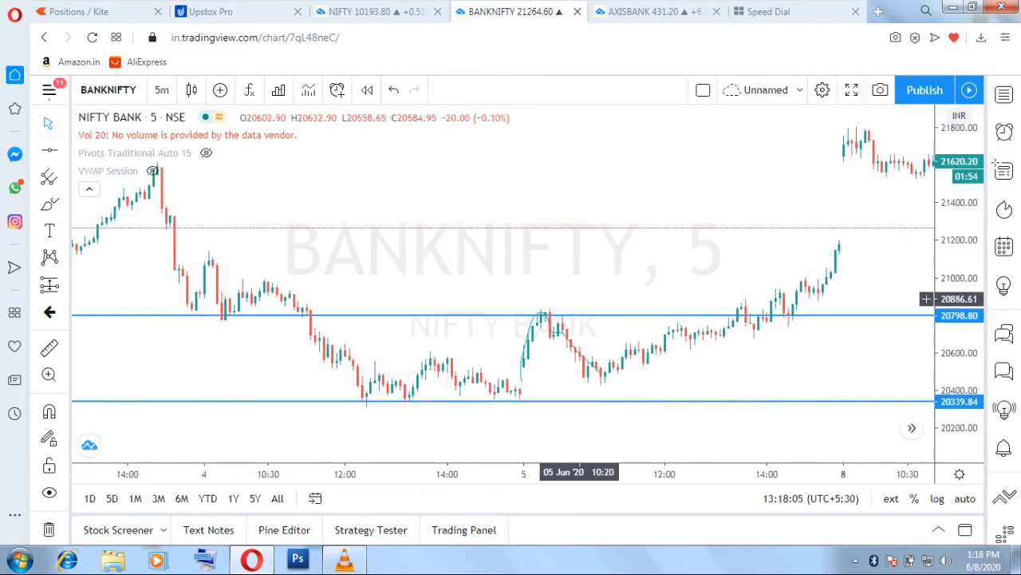
{"action": "left_click_drag", "start_coordinate": [926, 313], "coordinate": [926, 312]}
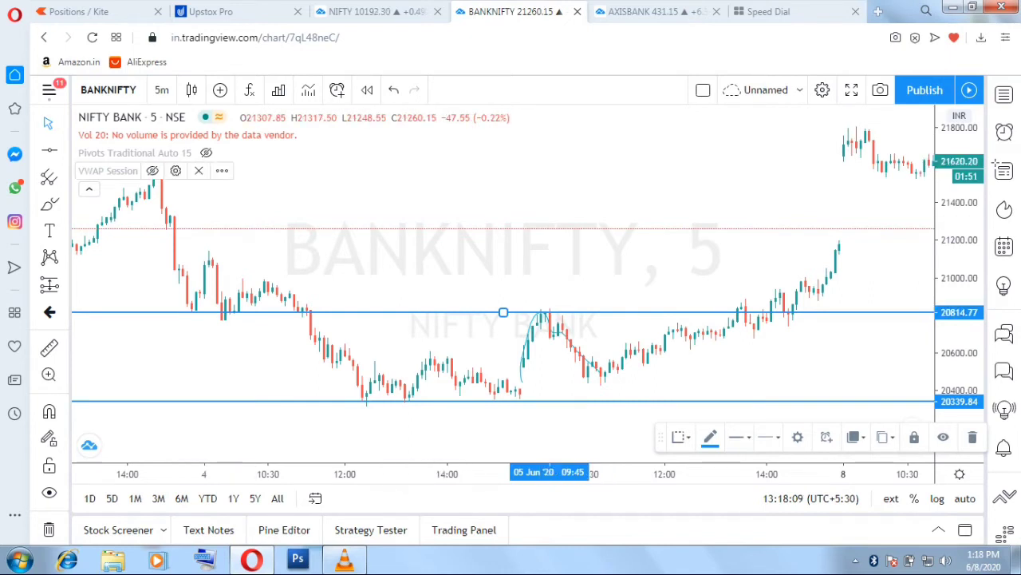
- Trace the full 5 June price path with the Brush, adding a gently sloping line across the afternoon highs at the breakout
{"action": "left_click", "coordinate": [50, 204]}
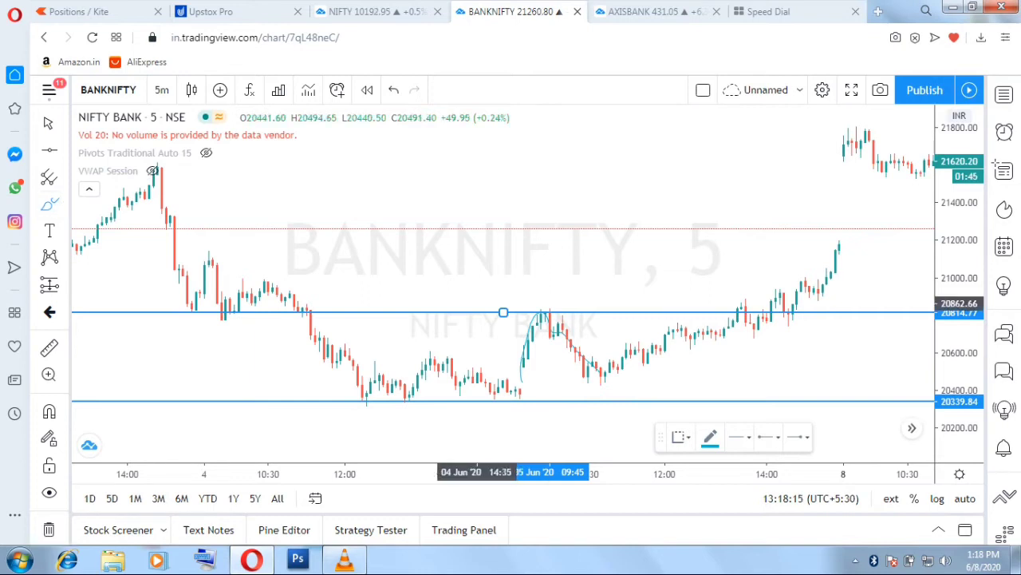
{"action": "left_click_drag", "start_coordinate": [520, 363], "coordinate": [549, 315]}
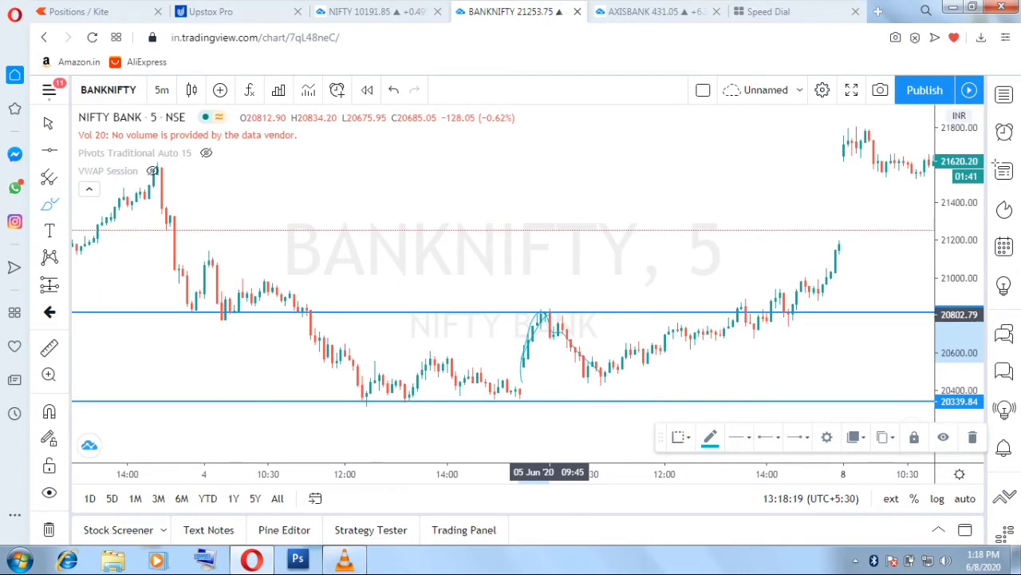
{"action": "key", "text": "ctrl+z"}
{"action": "mouse_move", "coordinate": [563, 339]}
{"action": "left_mouse_down"}
{"action": "mouse_move", "coordinate": [600, 372]}
{"action": "mouse_move", "coordinate": [724, 338]}
{"action": "left_mouse_up"}
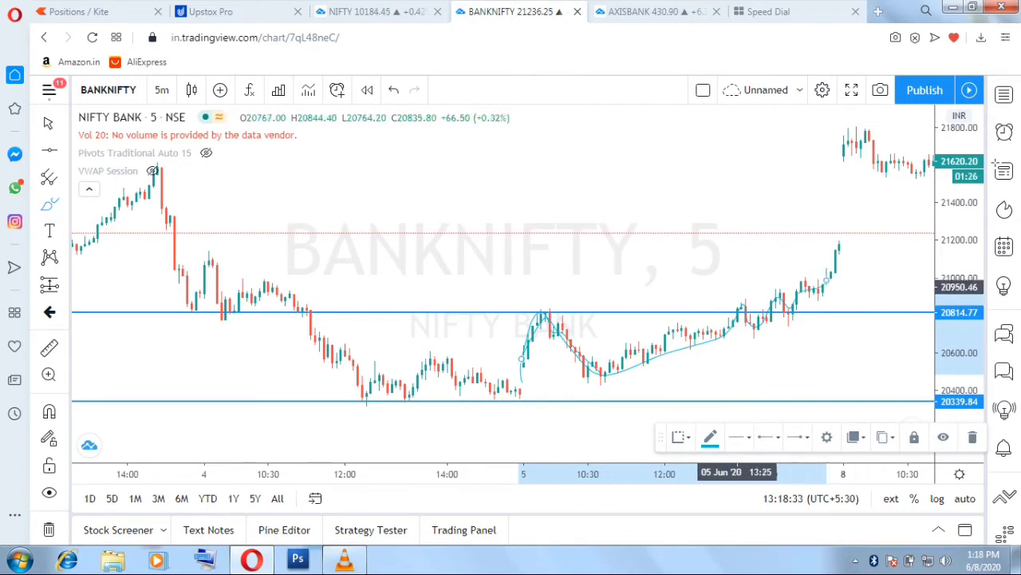
{"action": "left_click", "coordinate": [723, 284]}
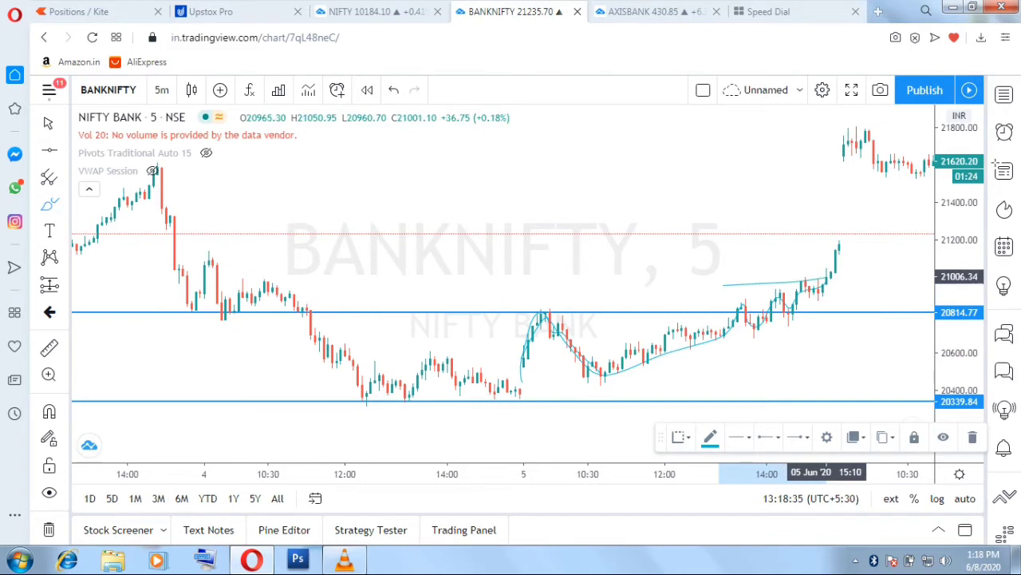
{"action": "left_click", "coordinate": [857, 274]}
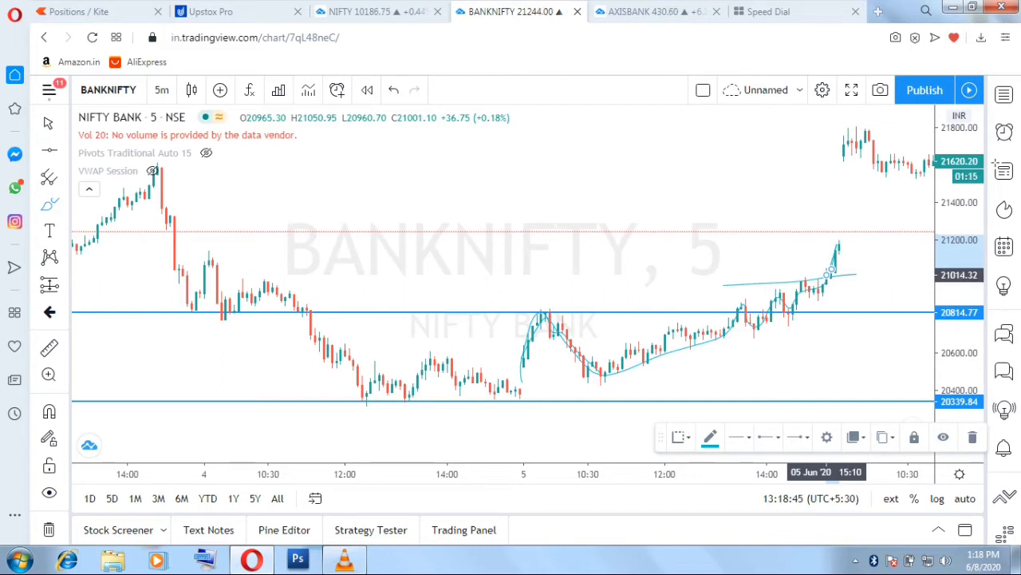
- Draw a horizontal line at the 3 June high of BANKNIFTY, at about 21606
{"action": "left_click_drag", "start_coordinate": [960, 280], "coordinate": [960, 331]}
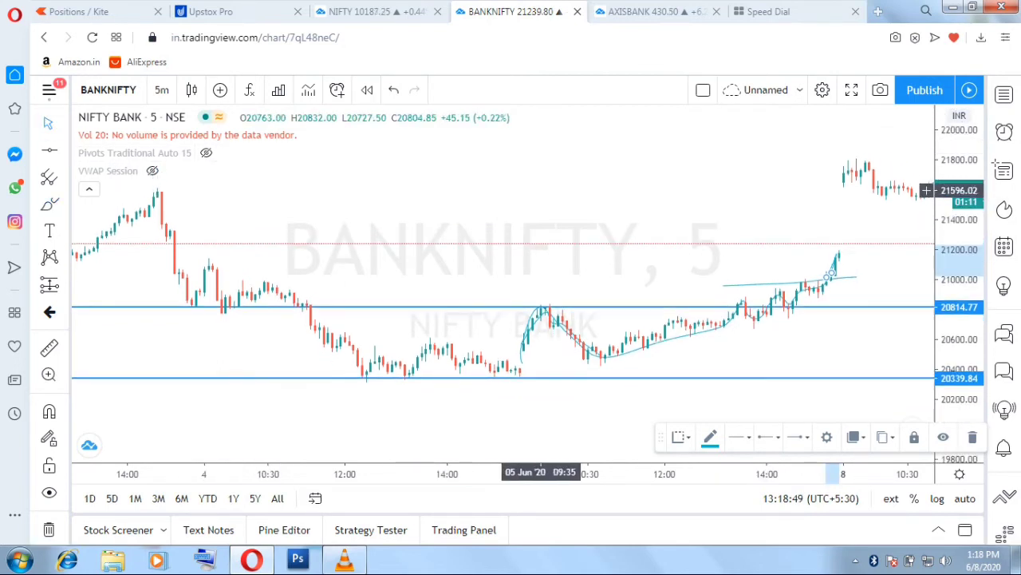
{"action": "left_click_drag", "start_coordinate": [541, 217], "coordinate": [542, 255]}
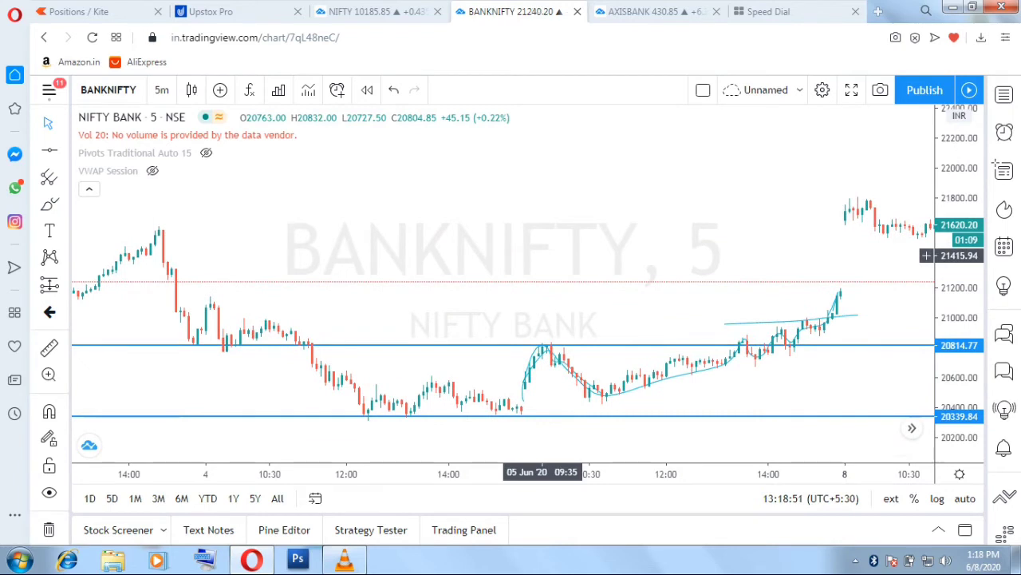
{"action": "left_click", "coordinate": [50, 150]}
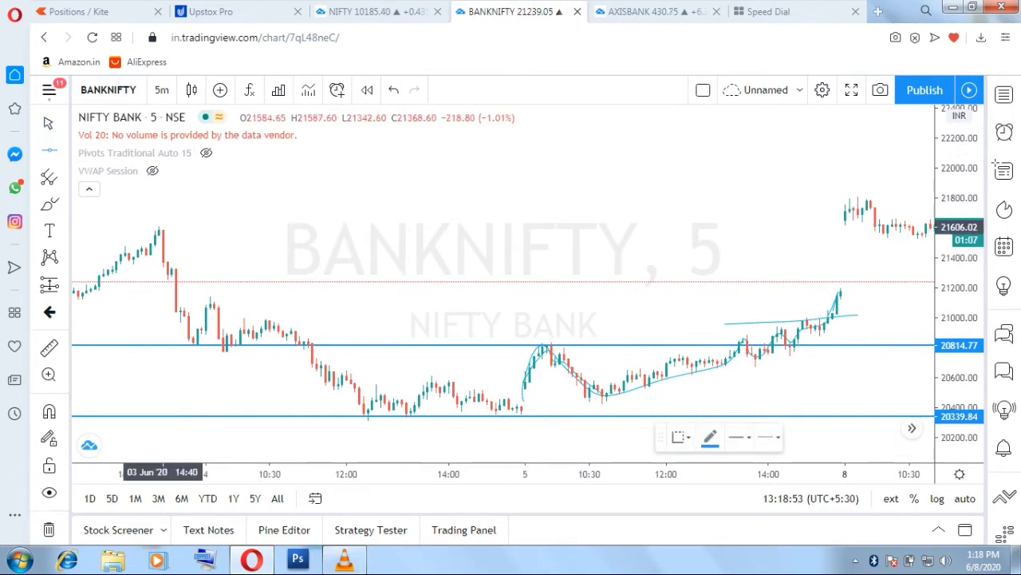
{"action": "left_click", "coordinate": [164, 226]}
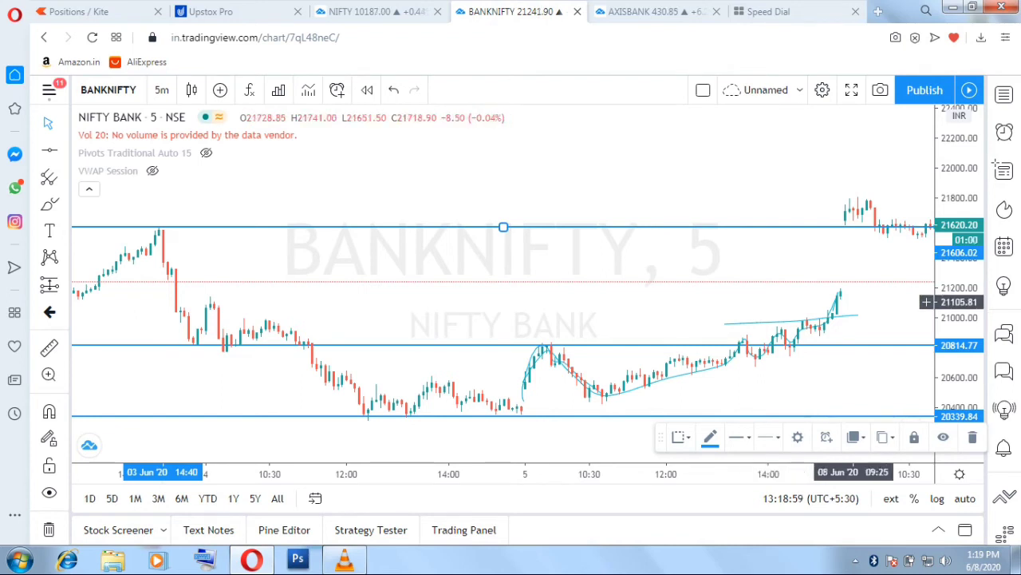
{"action": "left_click", "coordinate": [781, 197]}
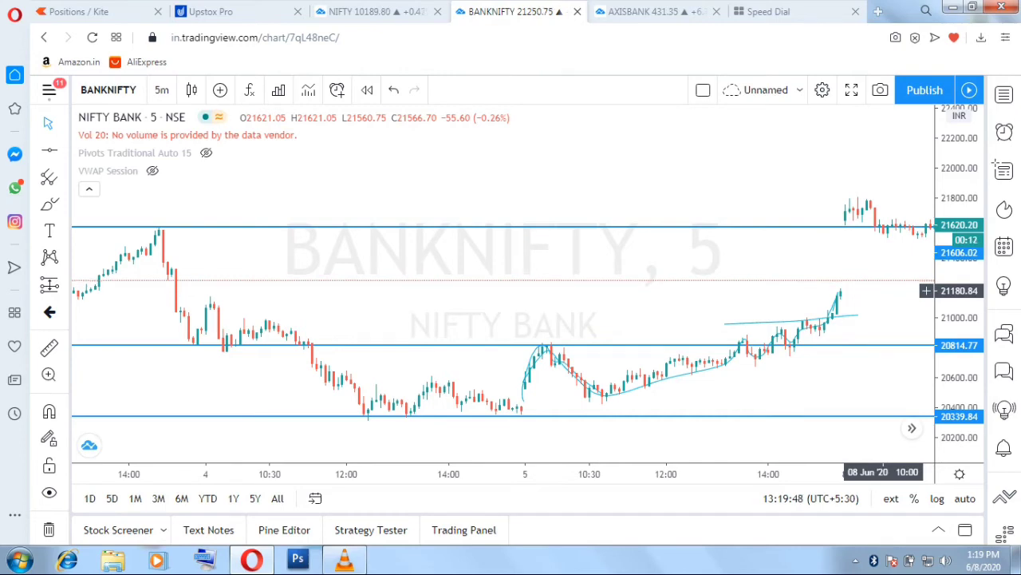
{"action": "left_click_drag", "start_coordinate": [883, 291], "coordinate": [606, 293]}
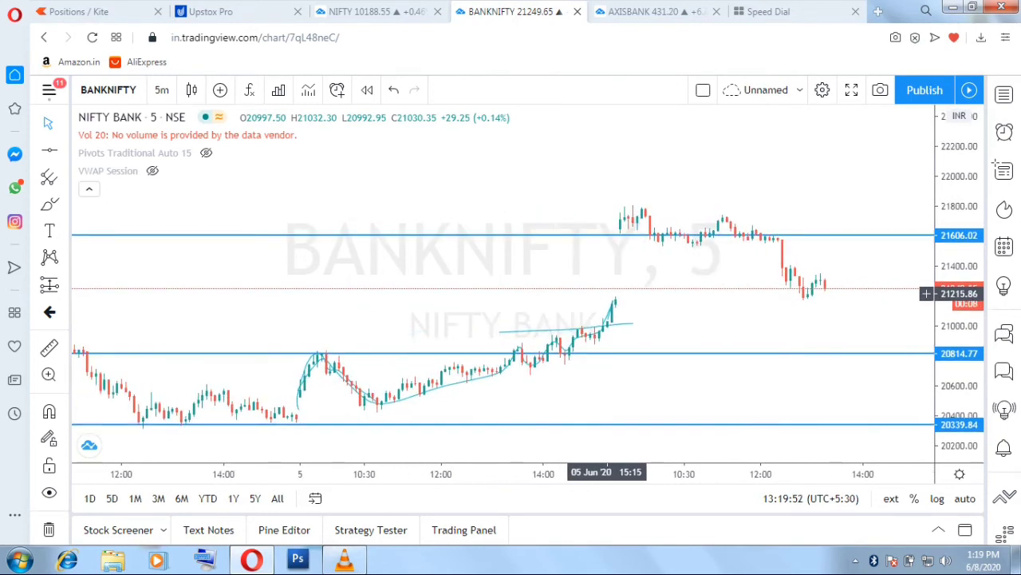
- Check the P&L of the closed positions in Upstox Pro, and examine the AXISBANK 15-minute chart in TradingView
{"action": "left_click", "coordinate": [232, 12]}
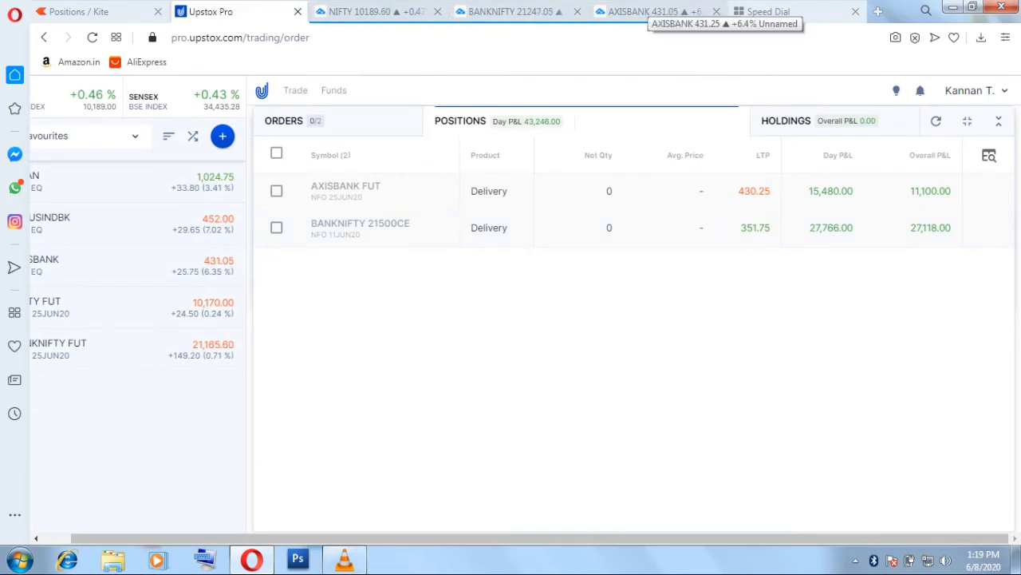
{"action": "left_click", "coordinate": [646, 12]}
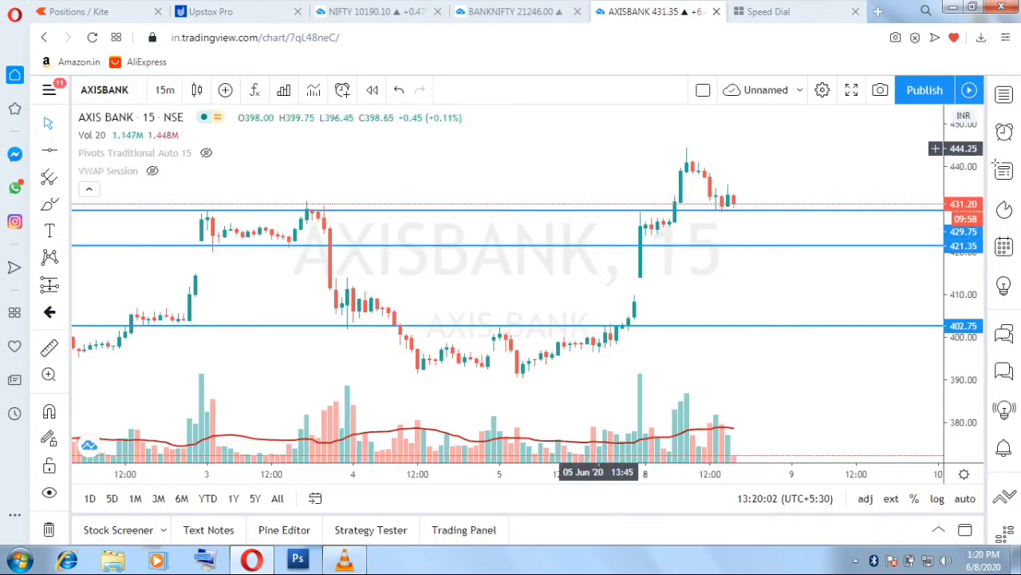
{"action": "left_click_drag", "start_coordinate": [617, 153], "coordinate": [670, 166]}
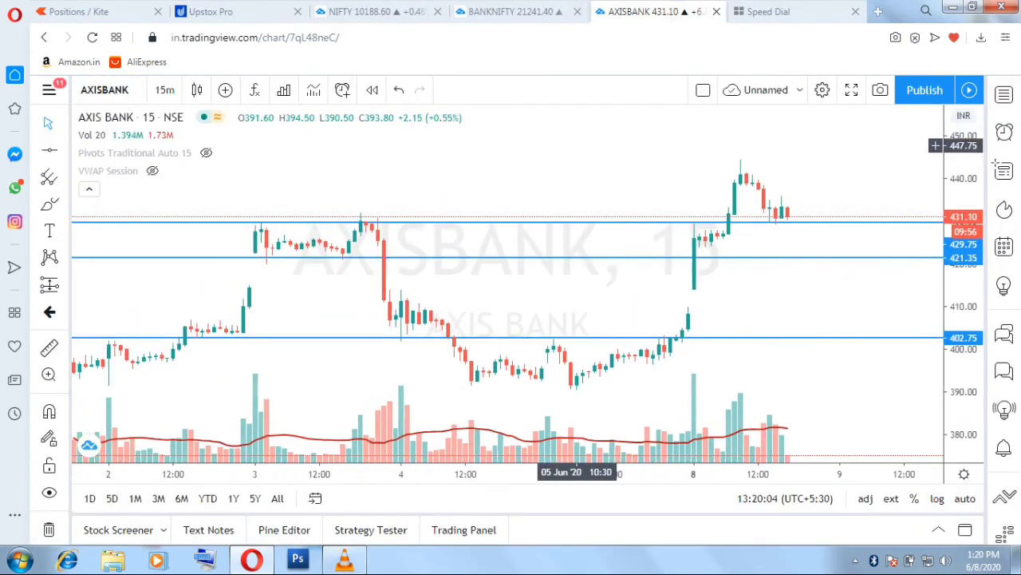
- Remove all existing drawings from the AXISBANK 15-minute chart
{"action": "right_click", "coordinate": [580, 224]}
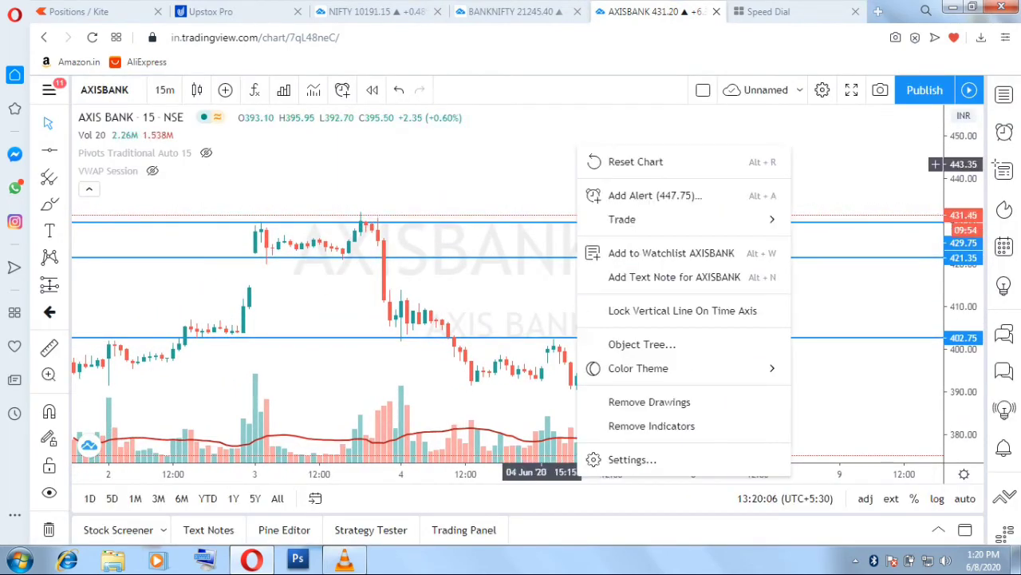
{"action": "left_click", "coordinate": [649, 401]}
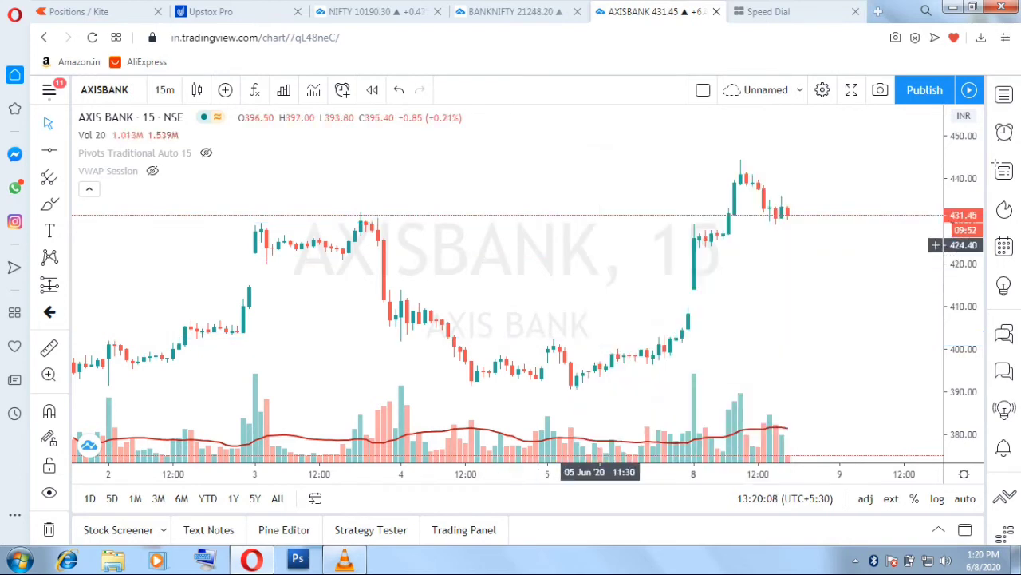
{"action": "left_click_drag", "start_coordinate": [645, 168], "coordinate": [670, 183]}
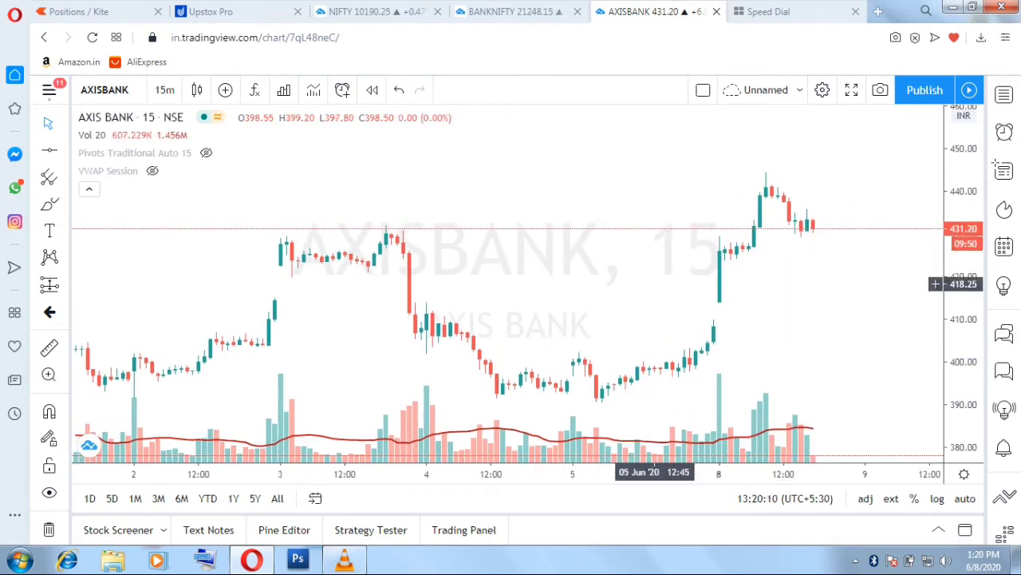
{"action": "mouse_move", "coordinate": [669, 226]}
{"action": "left_mouse_down"}
{"action": "mouse_move", "coordinate": [667, 211]}
{"action": "mouse_move", "coordinate": [667, 231]}
{"action": "left_mouse_up"}
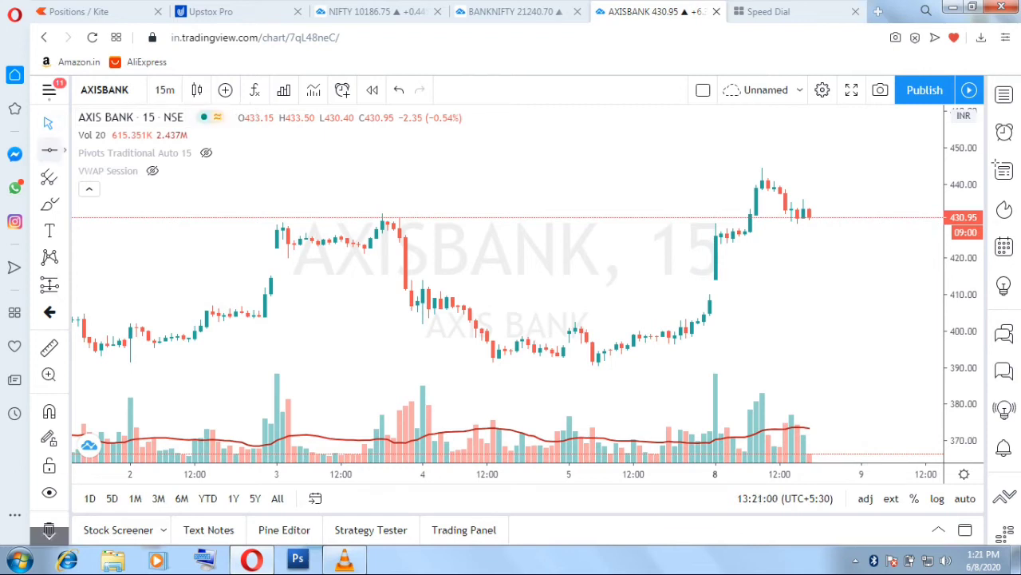
- Draw horizontal lines on AXISBANK at the 5 June low, about 390.10, and the 5 June morning high, about 402.35
{"action": "left_click", "coordinate": [49, 150]}
{"action": "left_click", "coordinate": [508, 367]}
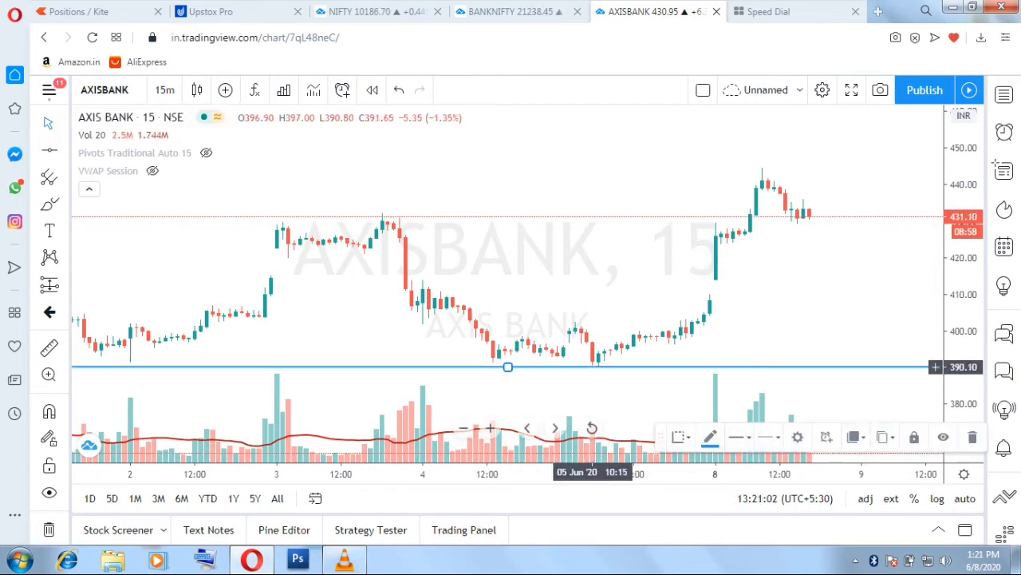
{"action": "left_click", "coordinate": [563, 279]}
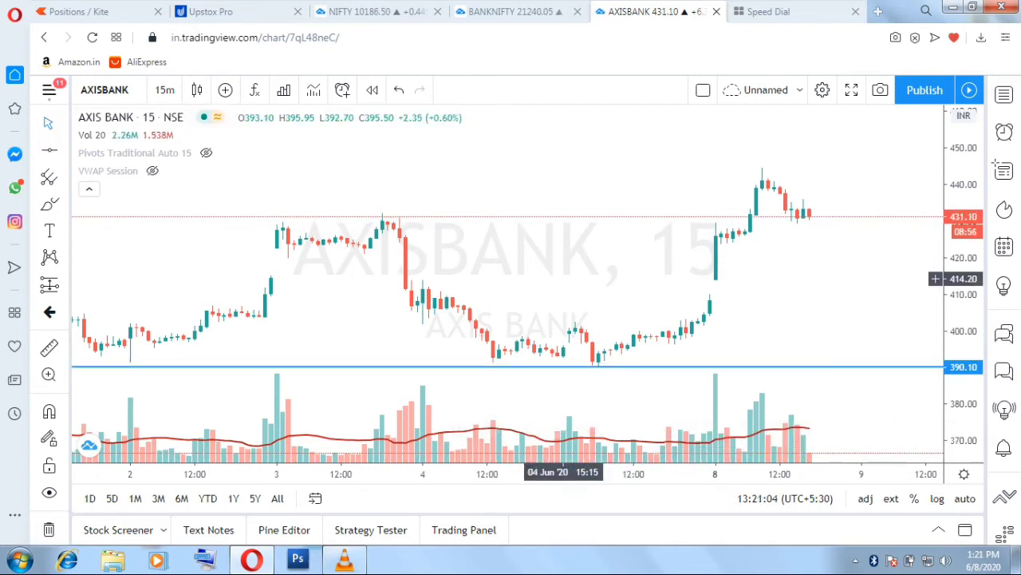
{"action": "left_click", "coordinate": [49, 150]}
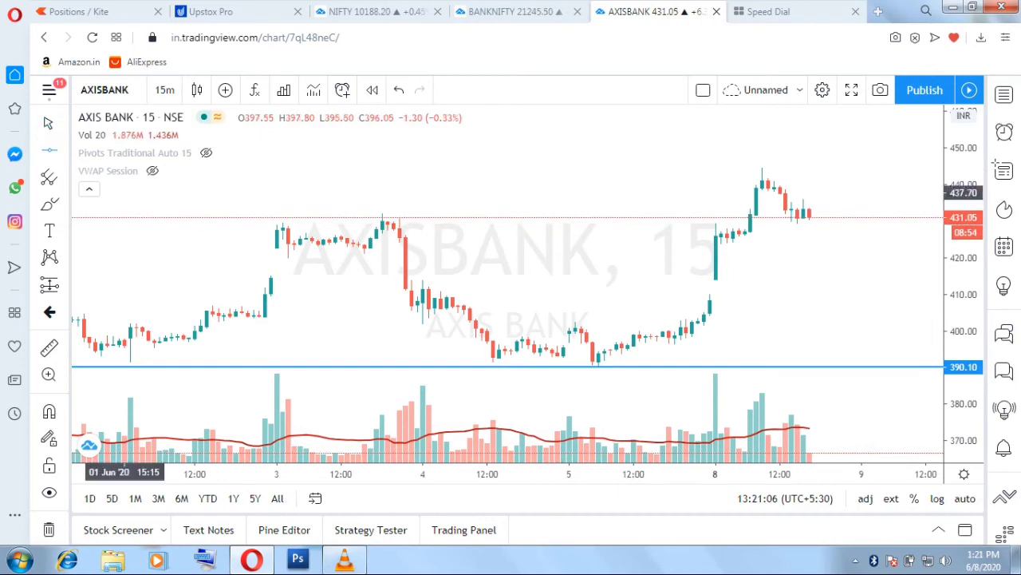
{"action": "left_click", "coordinate": [574, 322]}
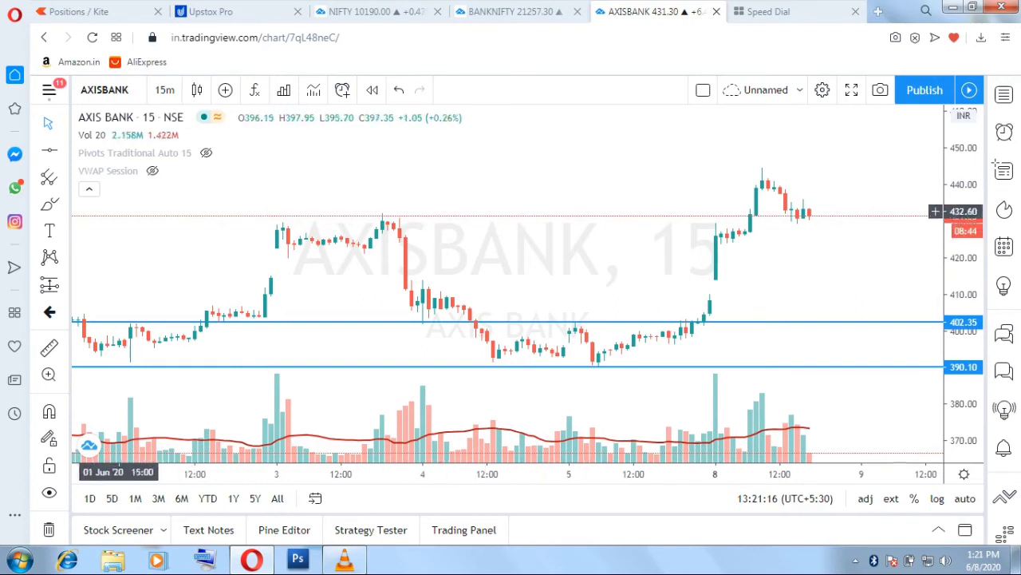
- Trace the AXISBANK 5 June price path with the Brush and mark the breakout near the close with a short stroke
{"action": "left_click", "coordinate": [49, 204]}
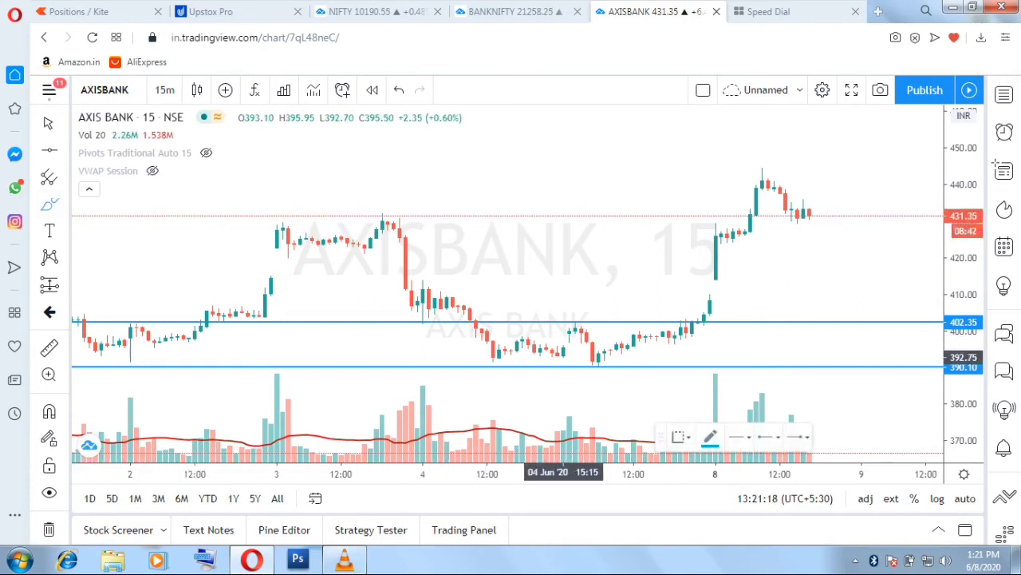
{"action": "left_click_drag", "start_coordinate": [592, 353], "coordinate": [704, 319]}
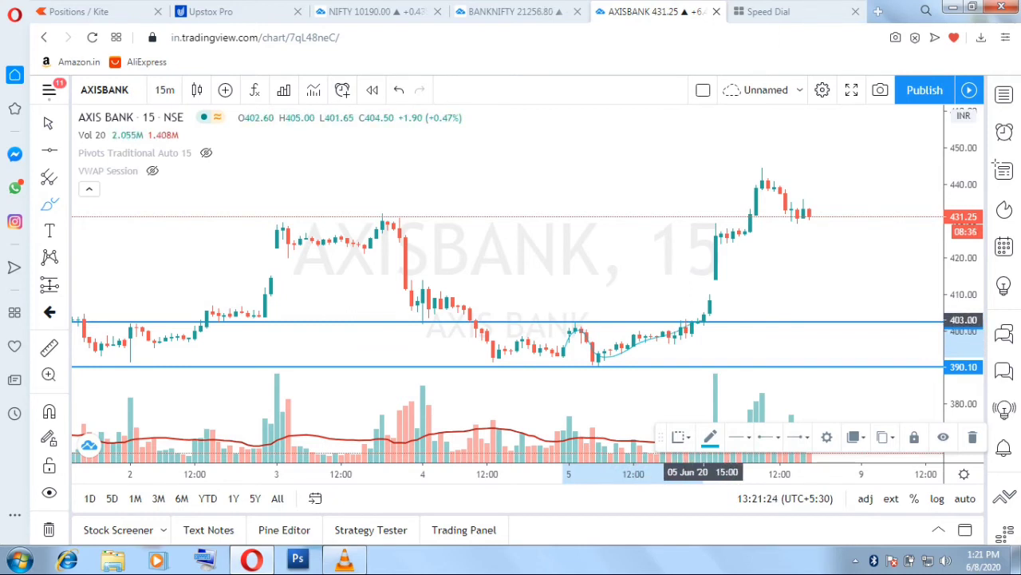
{"action": "mouse_move", "coordinate": [704, 320]}
{"action": "left_mouse_down"}
{"action": "mouse_move", "coordinate": [686, 310]}
{"action": "mouse_move", "coordinate": [725, 308]}
{"action": "mouse_move", "coordinate": [681, 311]}
{"action": "mouse_move", "coordinate": [725, 308]}
{"action": "mouse_move", "coordinate": [680, 310]}
{"action": "mouse_move", "coordinate": [698, 308]}
{"action": "left_mouse_up"}
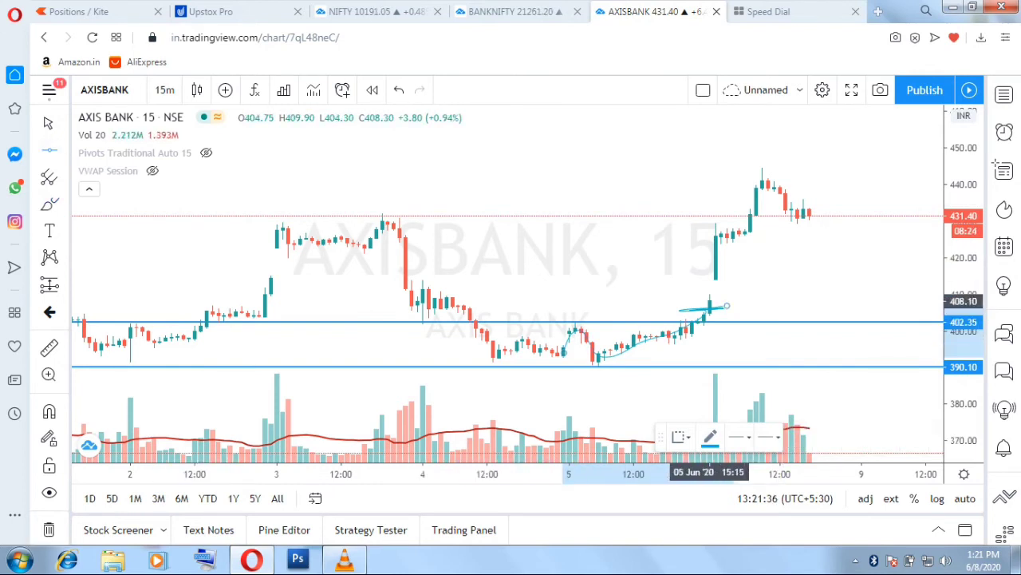
- Draw horizontal lines bounding the 3 June AXISBANK range, at about 420.55 and 431.60
{"action": "left_click", "coordinate": [710, 295]}
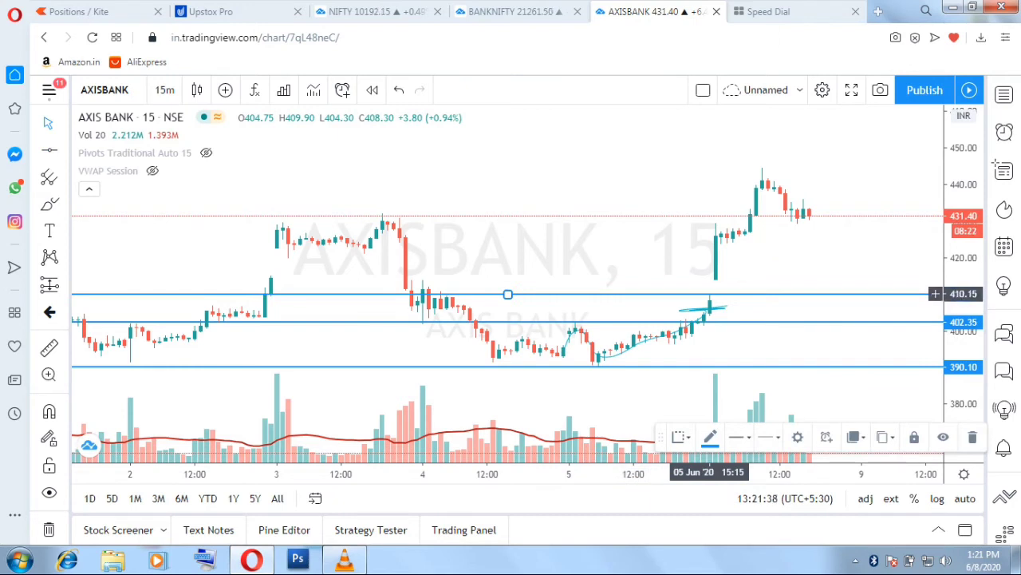
{"action": "left_click_drag", "start_coordinate": [710, 294], "coordinate": [710, 256]}
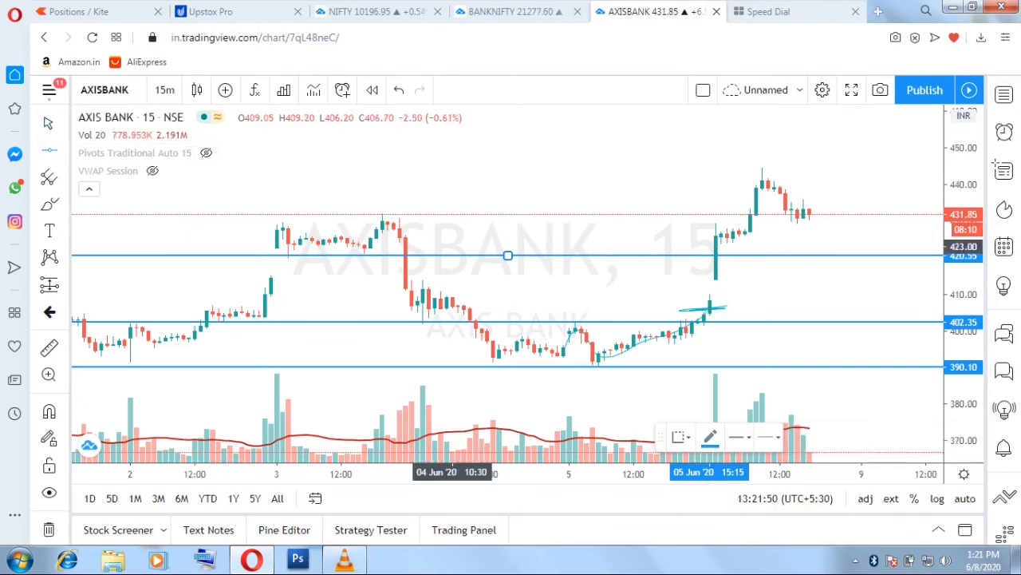
{"action": "key", "text": "alt+h"}
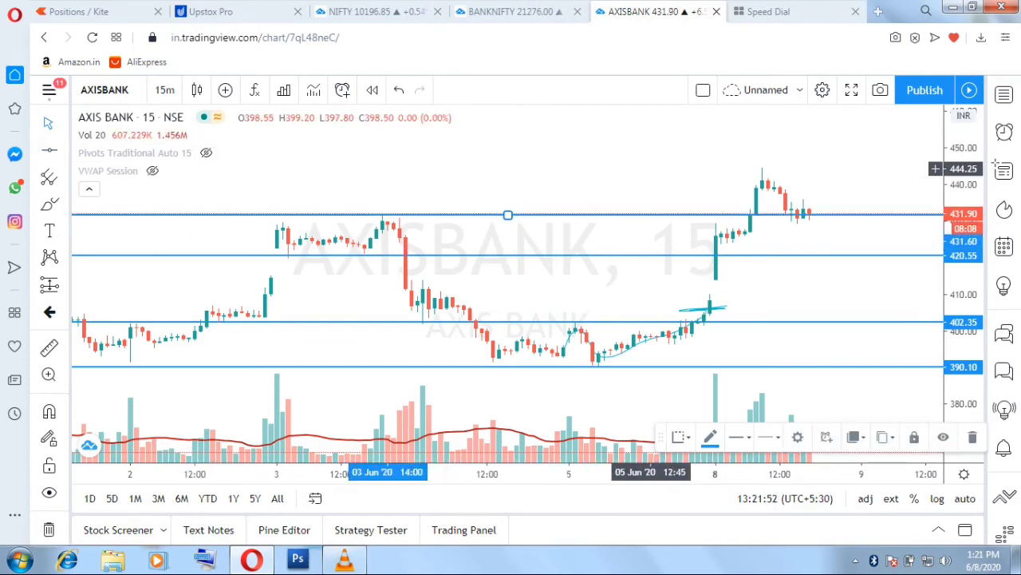
{"action": "left_click", "coordinate": [651, 168]}
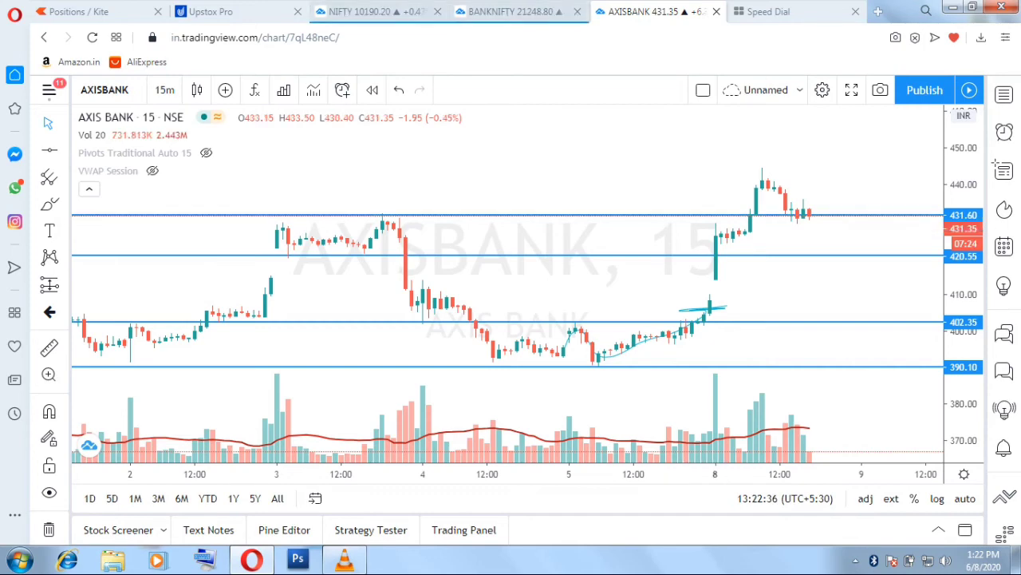
- On the BANKNIFTY chart, move the upper line to the 8 June high, about 21801, and add a line at the morning low, about 21536
{"action": "key", "text": "ctrl+shift+Tab"}
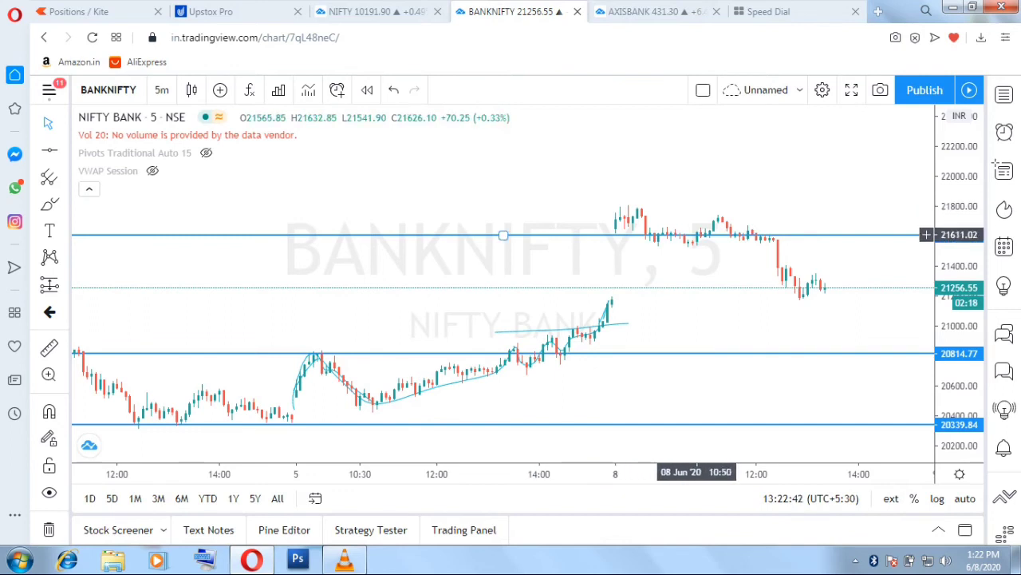
{"action": "mouse_move", "coordinate": [648, 234]}
{"action": "left_mouse_down"}
{"action": "mouse_move", "coordinate": [648, 210]}
{"action": "mouse_move", "coordinate": [689, 206]}
{"action": "left_mouse_up"}
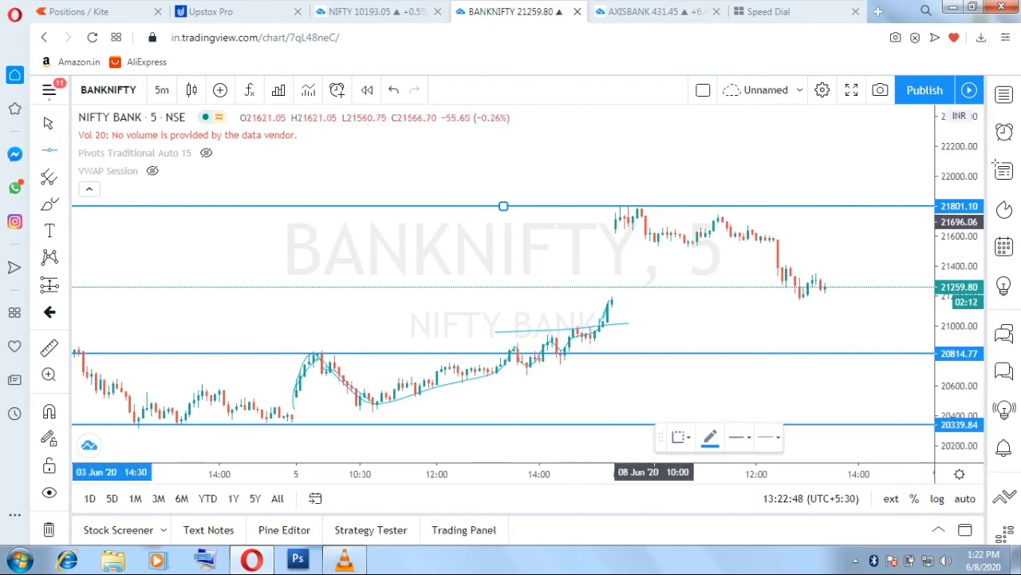
{"action": "left_click", "coordinate": [654, 245]}
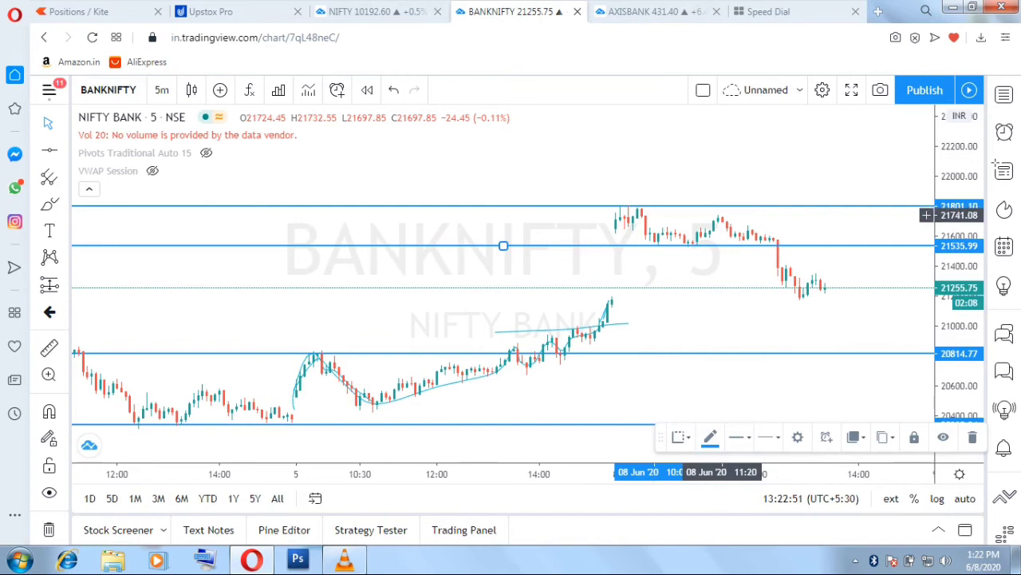
{"action": "left_click_drag", "start_coordinate": [961, 221], "coordinate": [961, 163]}
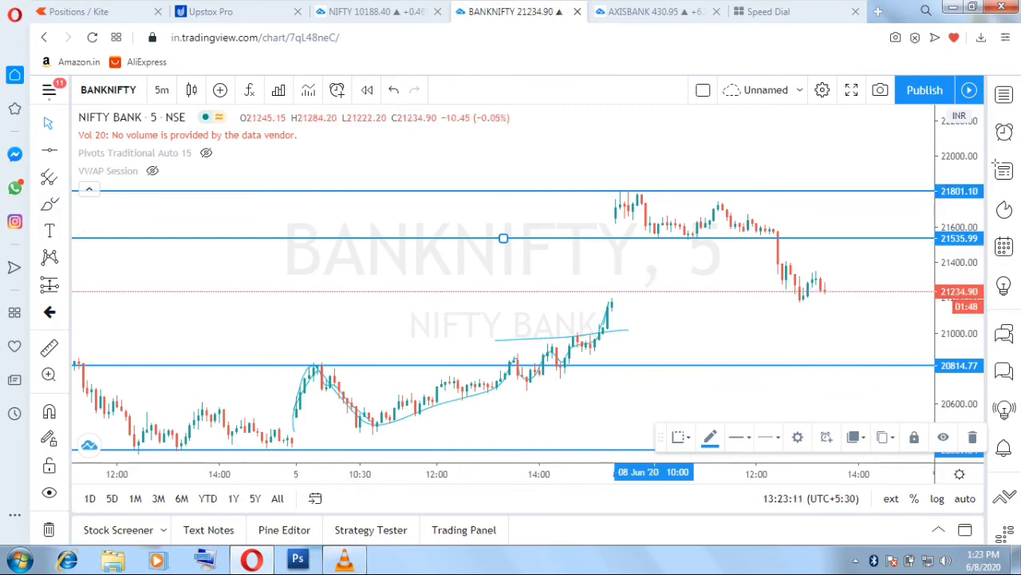
- Trace the 8 June morning price path with the Brush and scribble over the breakdown point at the 21535.99 line
{"action": "left_click", "coordinate": [50, 203]}
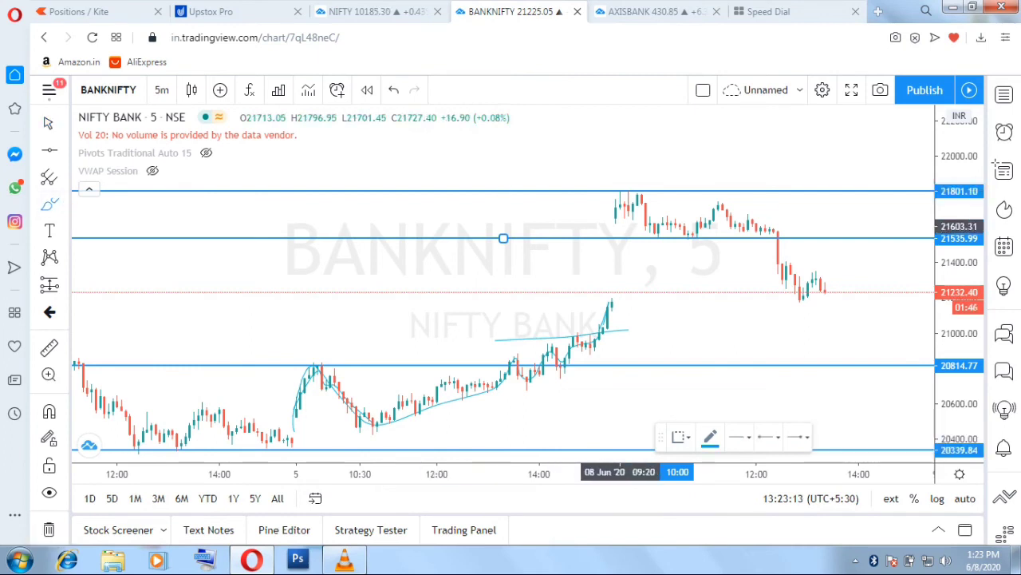
{"action": "left_click_drag", "start_coordinate": [617, 213], "coordinate": [616, 215]}
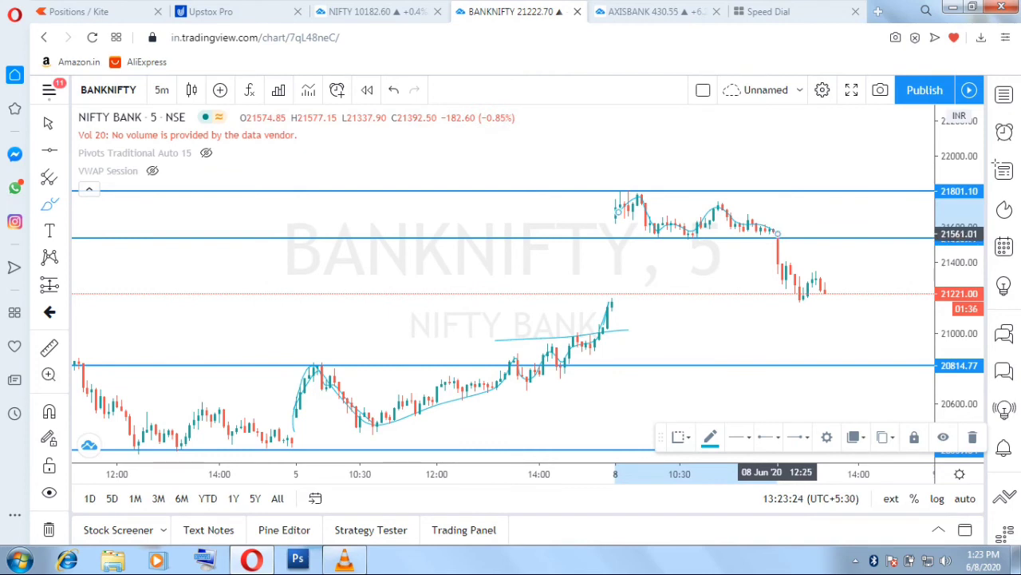
{"action": "mouse_move", "coordinate": [743, 241]}
{"action": "left_mouse_down"}
{"action": "mouse_move", "coordinate": [816, 230]}
{"action": "mouse_move", "coordinate": [735, 249]}
{"action": "mouse_move", "coordinate": [757, 241]}
{"action": "left_mouse_up"}
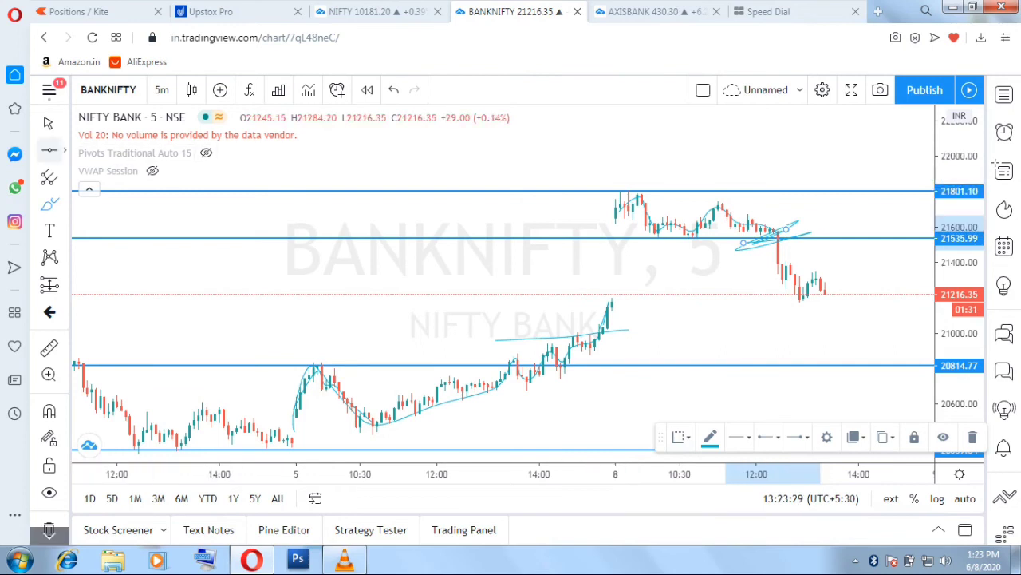
- Draw a horizontal line at the 5 June closing high, about 21193, and trace the 8 June fall down to it with the Brush
{"action": "left_click", "coordinate": [49, 150]}
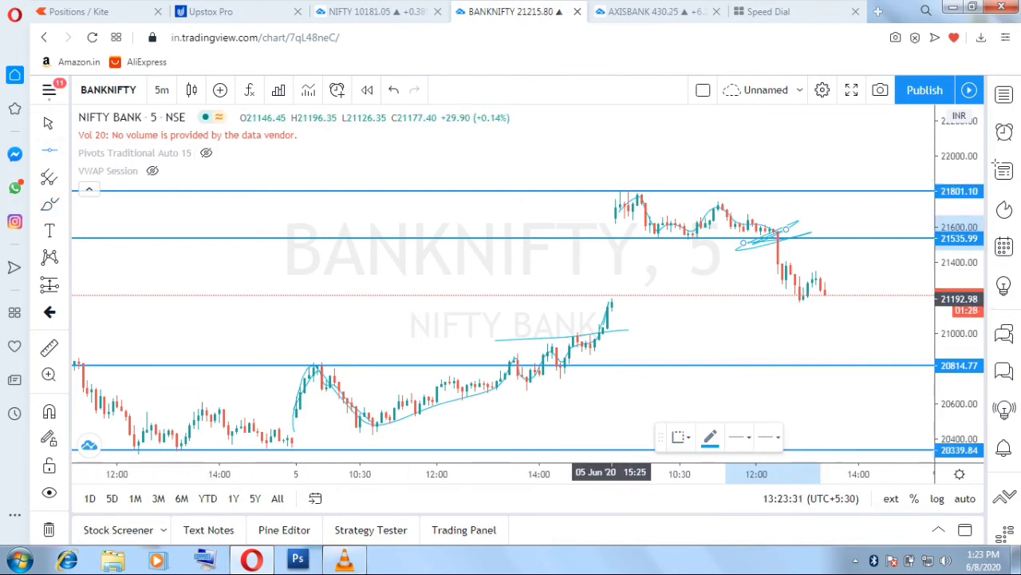
{"action": "left_click", "coordinate": [611, 296]}
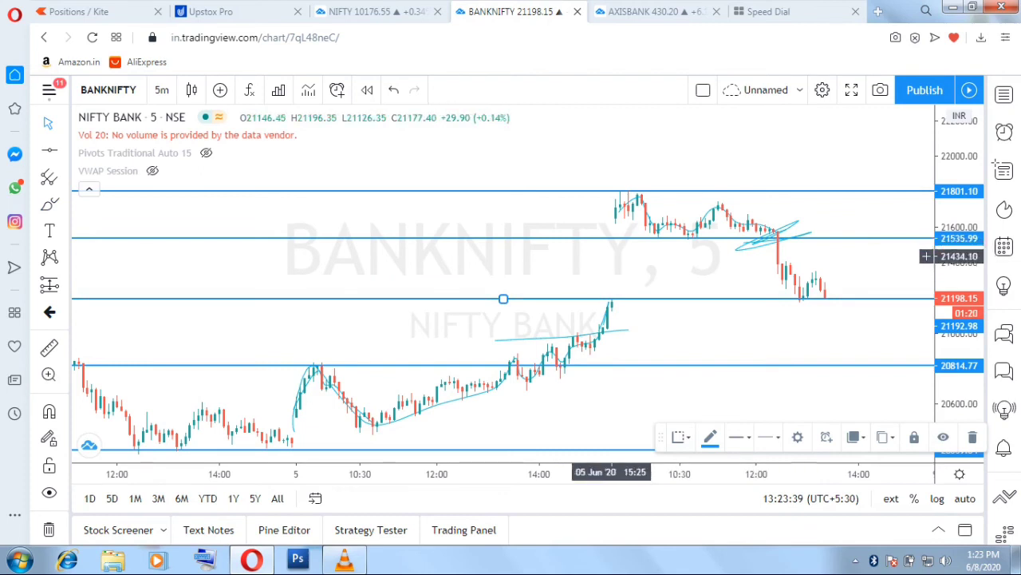
{"action": "left_click", "coordinate": [49, 204]}
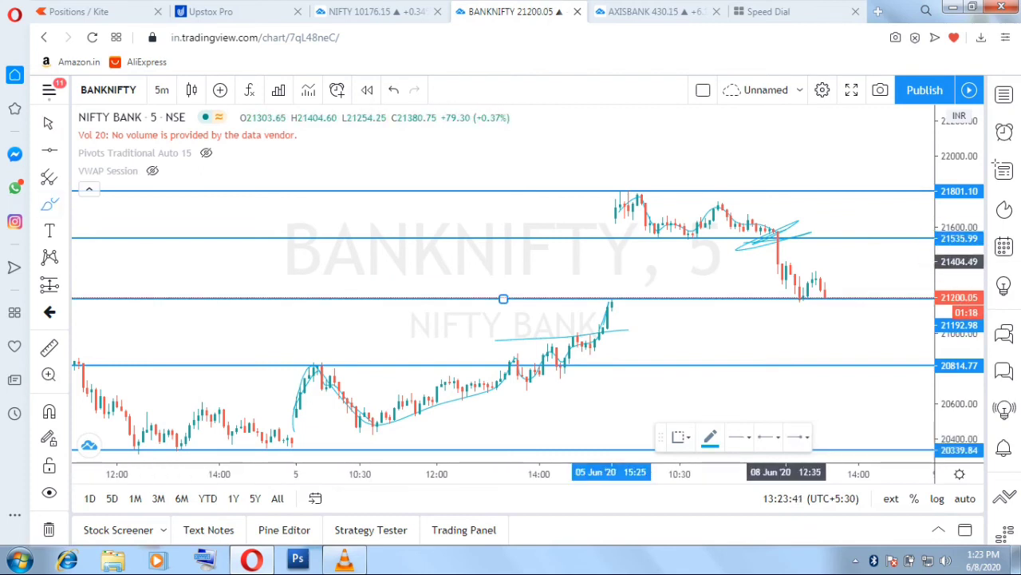
{"action": "mouse_move", "coordinate": [774, 242]}
{"action": "left_mouse_down"}
{"action": "mouse_move", "coordinate": [799, 295]}
{"action": "mouse_move", "coordinate": [815, 274]}
{"action": "left_mouse_up"}
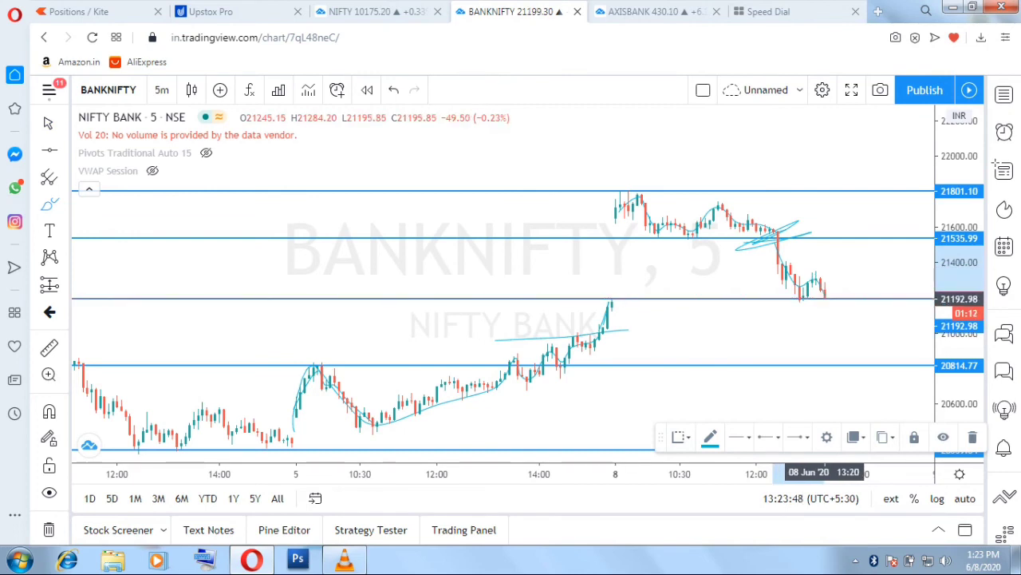
{"action": "left_click_drag", "start_coordinate": [826, 296], "coordinate": [850, 296]}
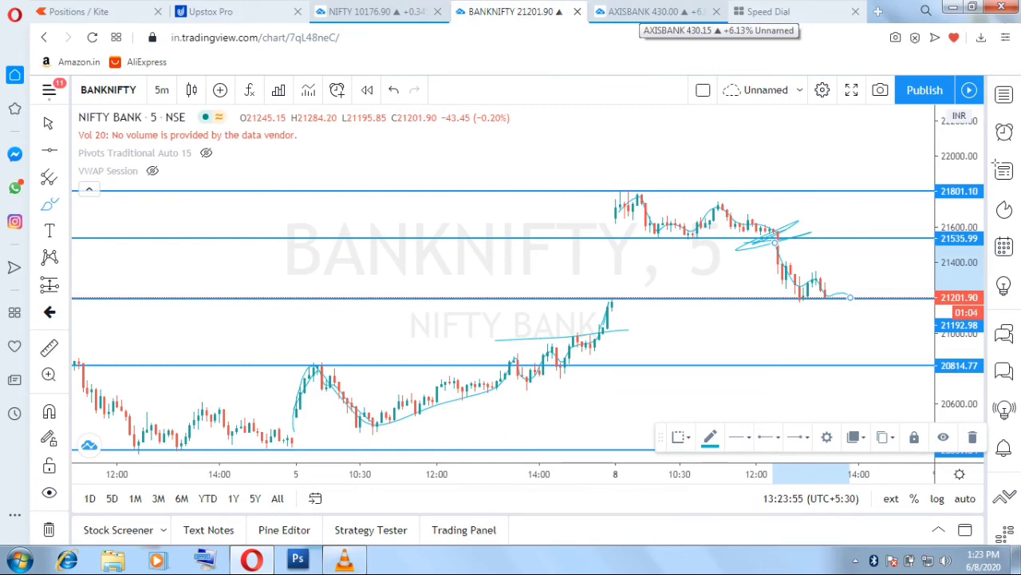
- Check the AXISBANK chart, and delete the stray Brush dots near the breakdown on the BANKNIFTY chart
{"action": "left_click", "coordinate": [650, 11]}
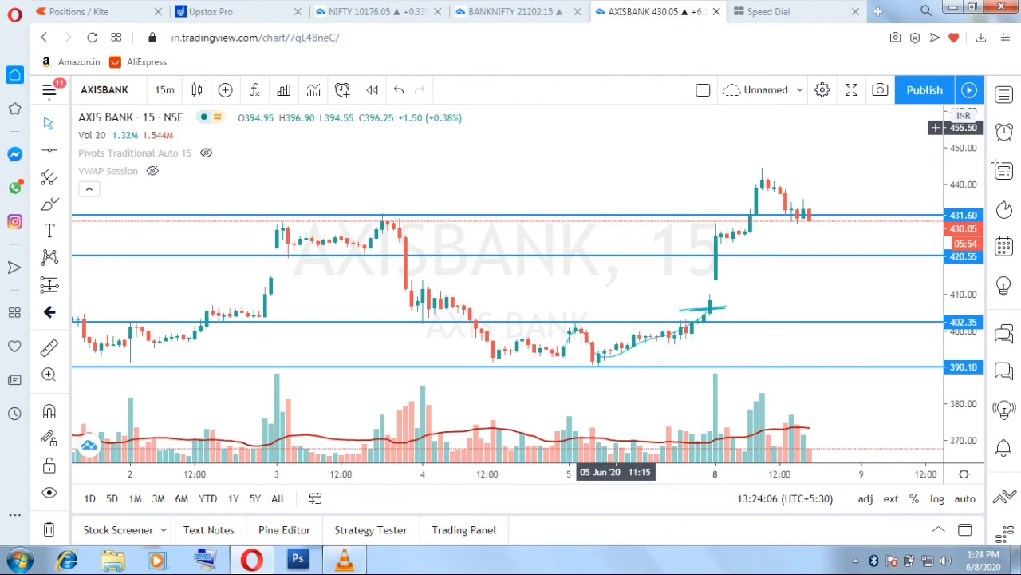
{"action": "left_click", "coordinate": [510, 11]}
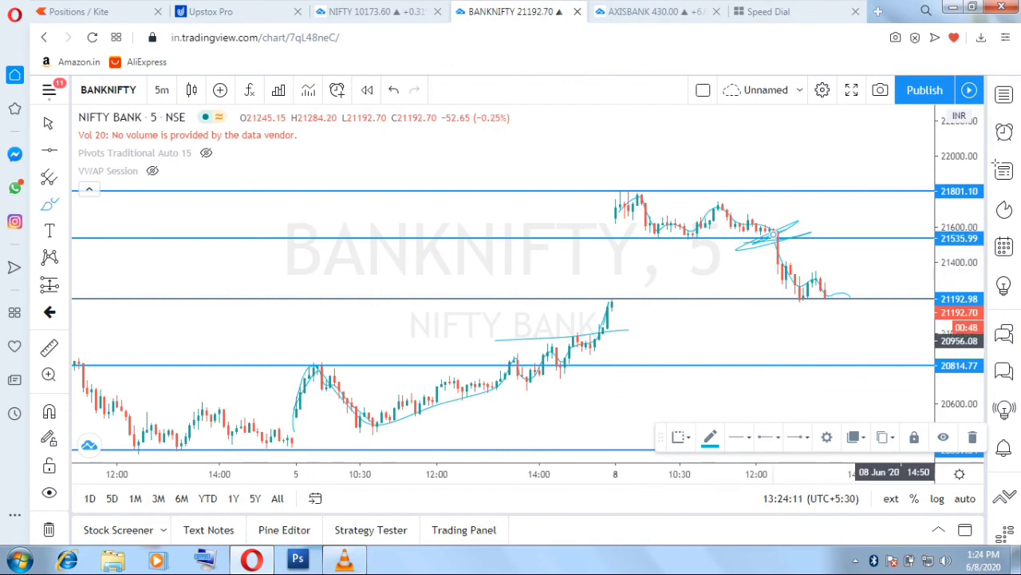
{"action": "left_click", "coordinate": [973, 437]}
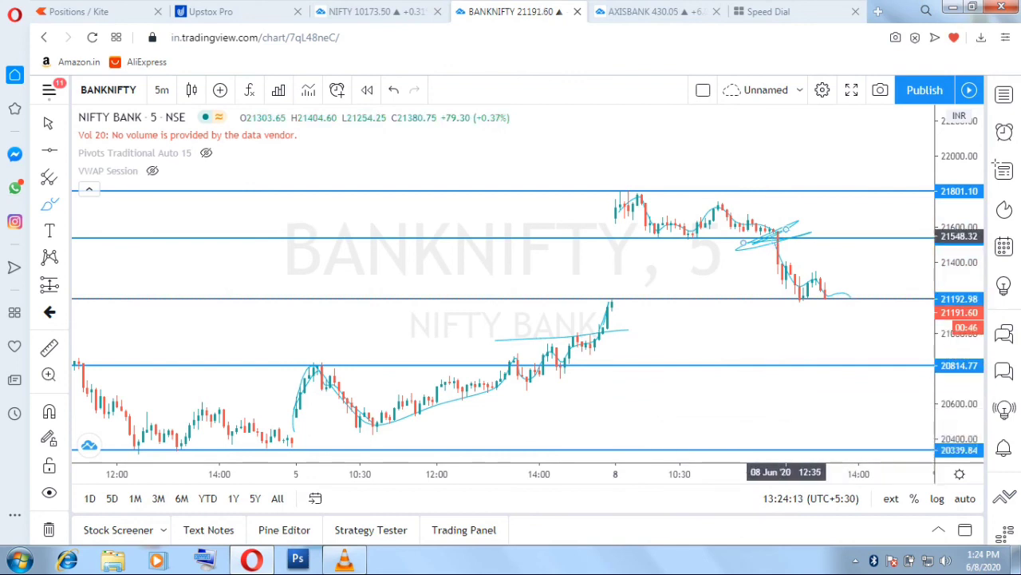
{"action": "left_click", "coordinate": [786, 237]}
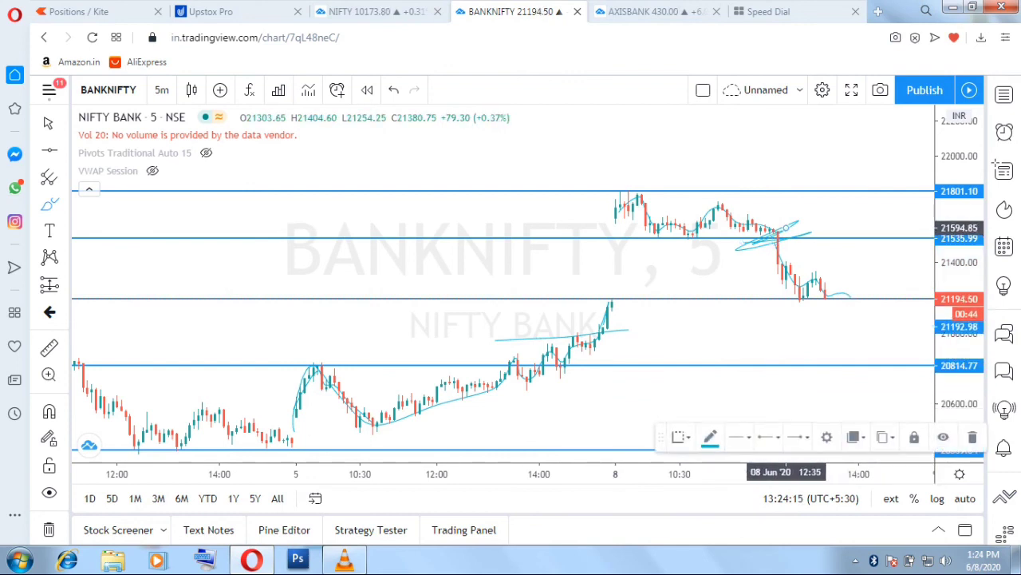
{"action": "left_click", "coordinate": [973, 437]}
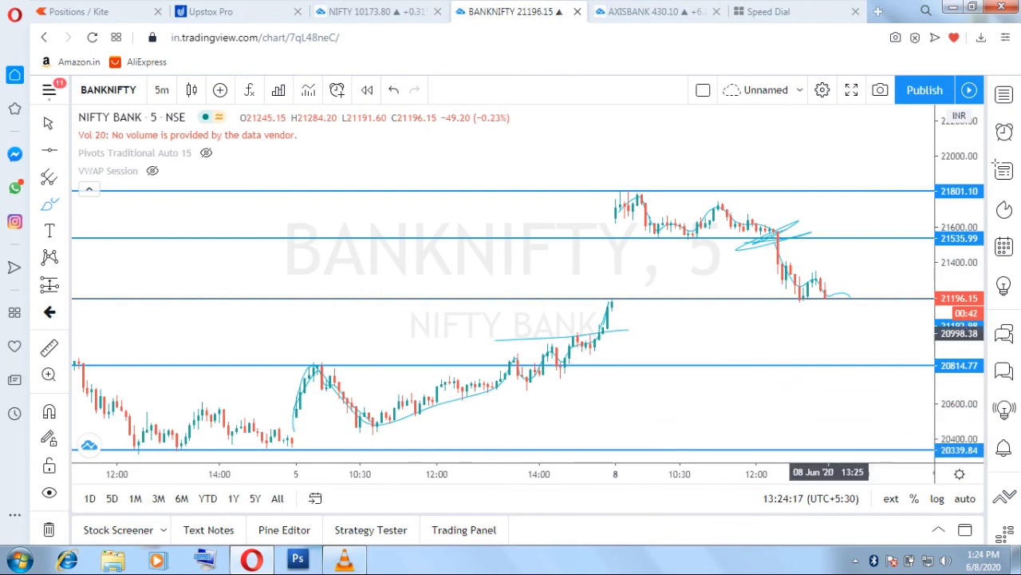
{"action": "left_click", "coordinate": [804, 327]}
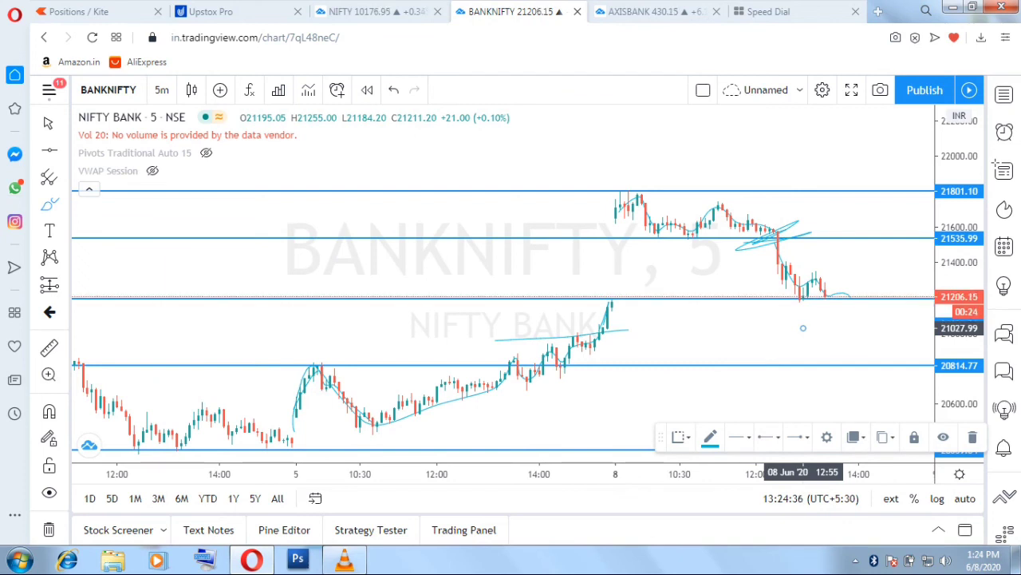
- Review the P&L of the closed positions in Kite and Upstox Pro
{"action": "left_click", "coordinate": [94, 12]}
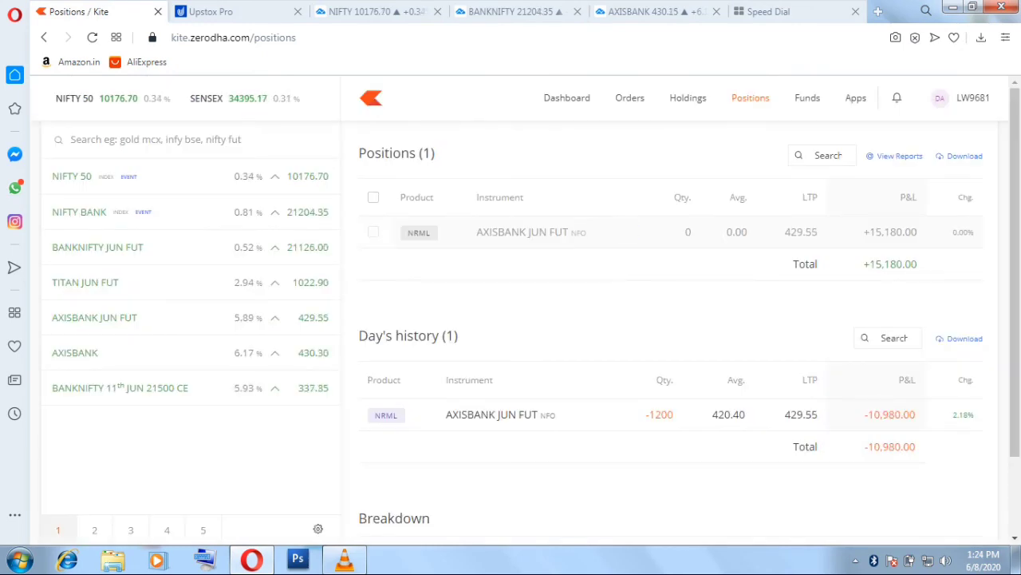
{"action": "key", "text": "ctrl+Tab"}
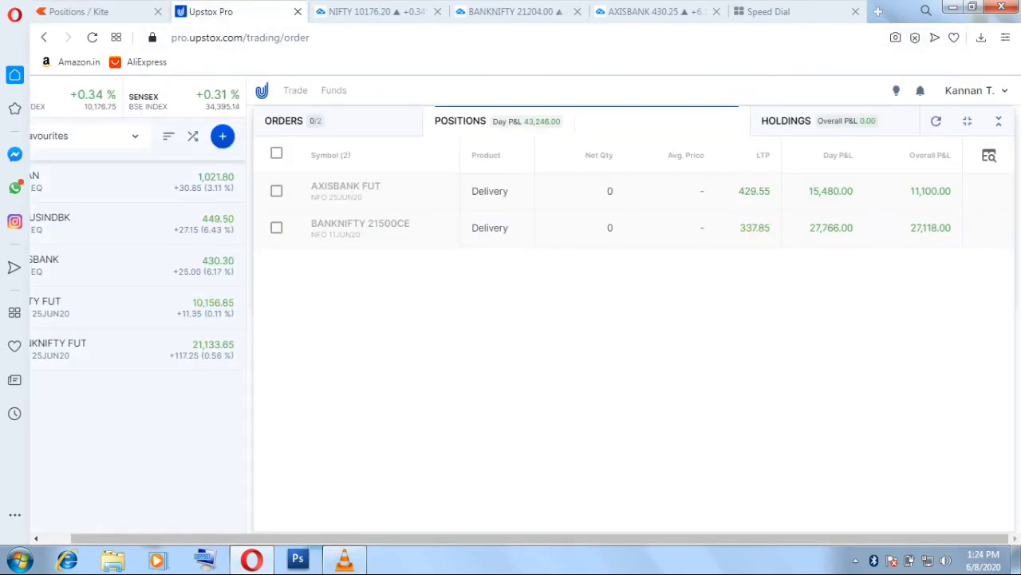
{"action": "key", "text": "ctrl+shift+Tab"}
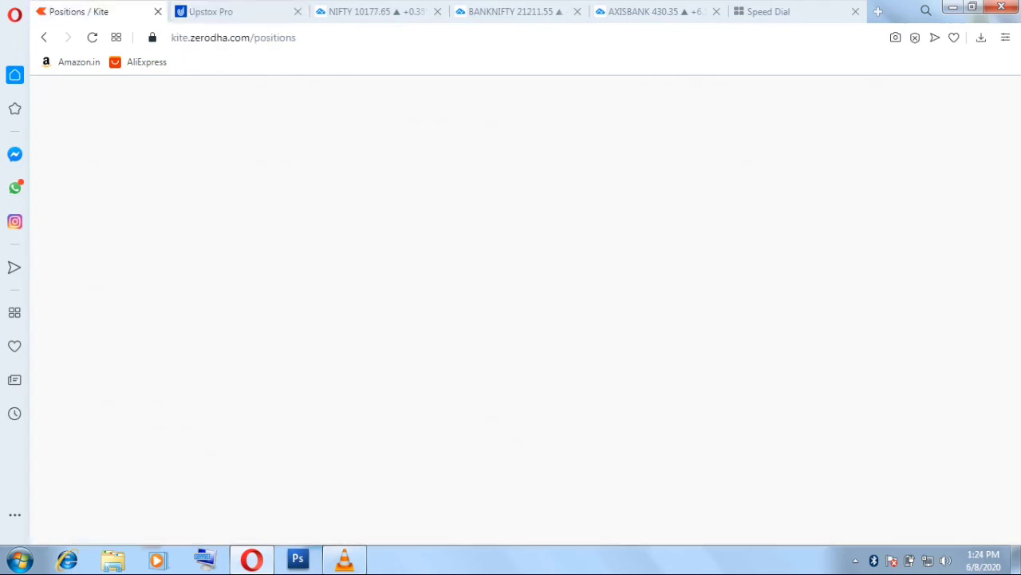